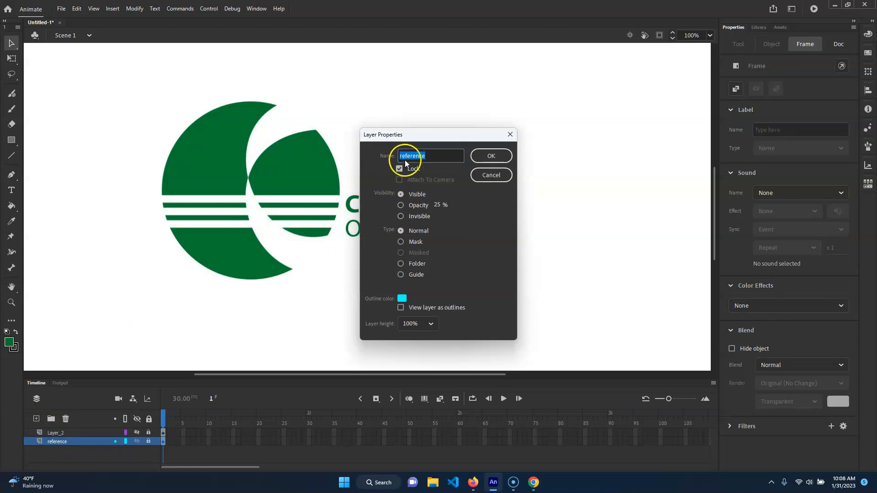
Set the reference layer's visibility to 25% opacity
{"action": "left_click", "coordinate": [401, 206]}
{"action": "left_click", "coordinate": [491, 156]}
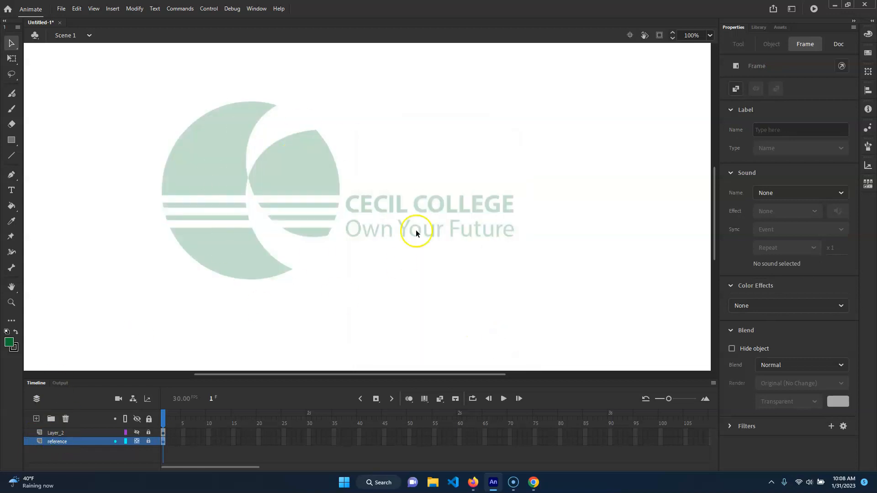
Add a layer named "circle" for drawing with the Oval tool, and rename Layer_2 to "allTogether"
{"action": "left_click", "coordinate": [11, 140]}
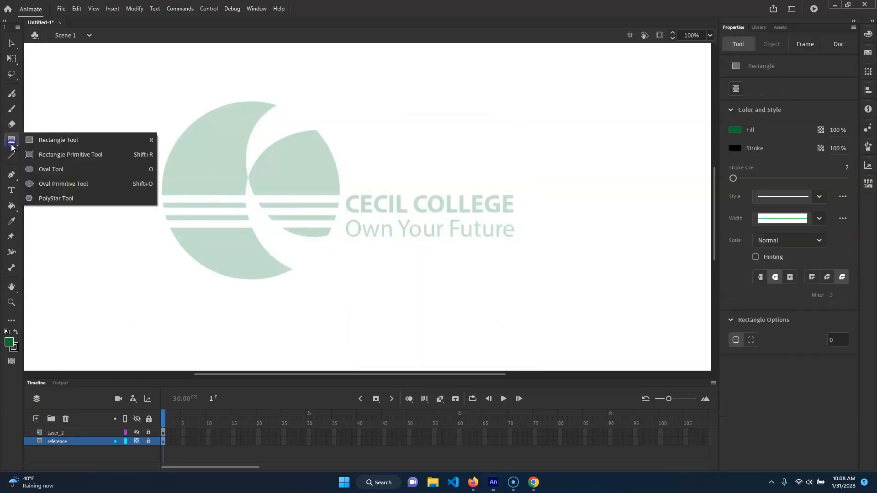
{"action": "left_click", "coordinate": [60, 170]}
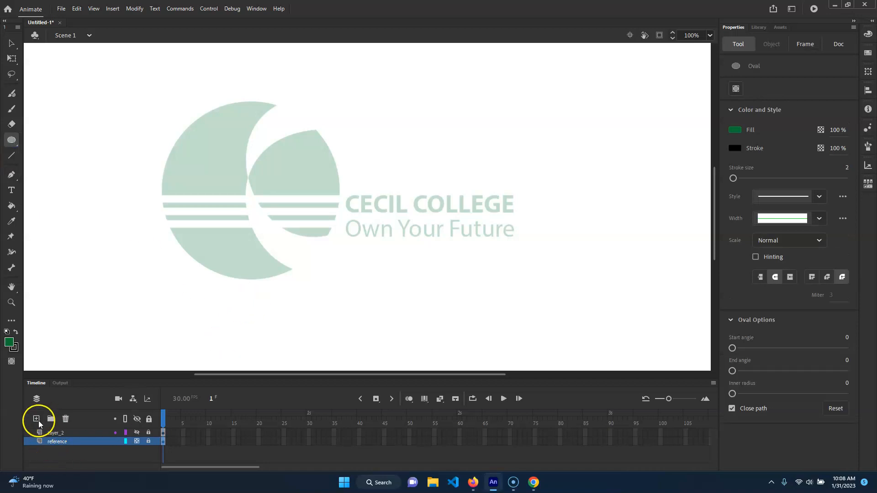
{"action": "left_click", "coordinate": [37, 419]}
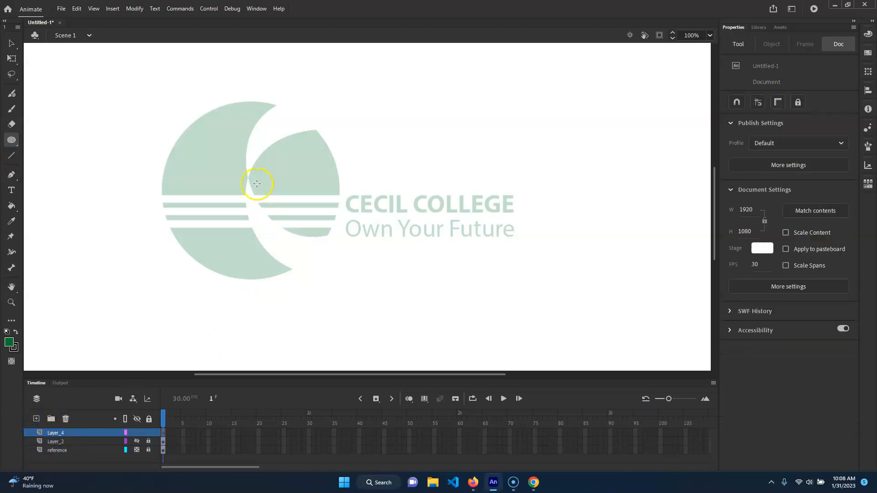
{"action": "double_click", "coordinate": [59, 441]}
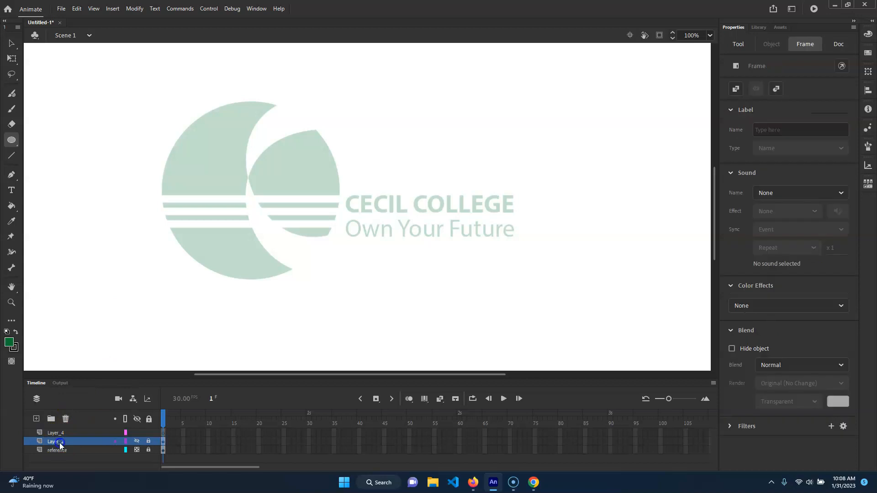
{"action": "type", "text": "allTogether"}
{"action": "double_click", "coordinate": [59, 433]}
{"action": "type", "text": "circle"}
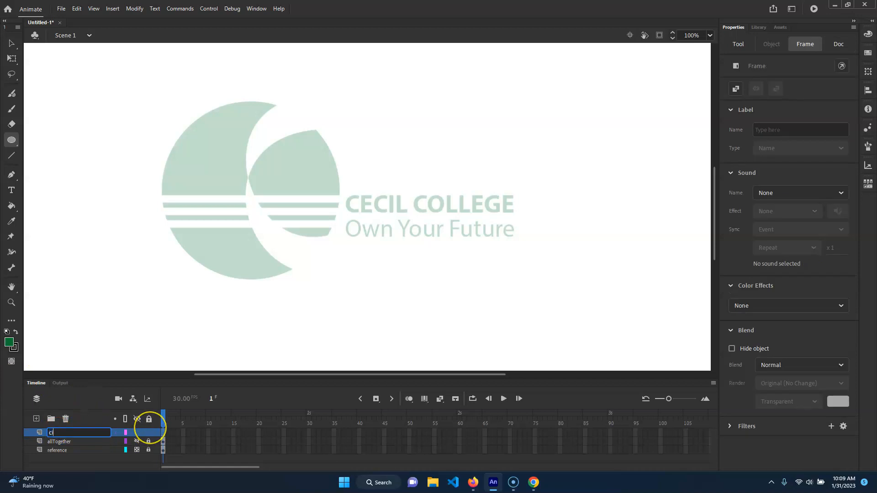
{"action": "key", "text": "Return"}
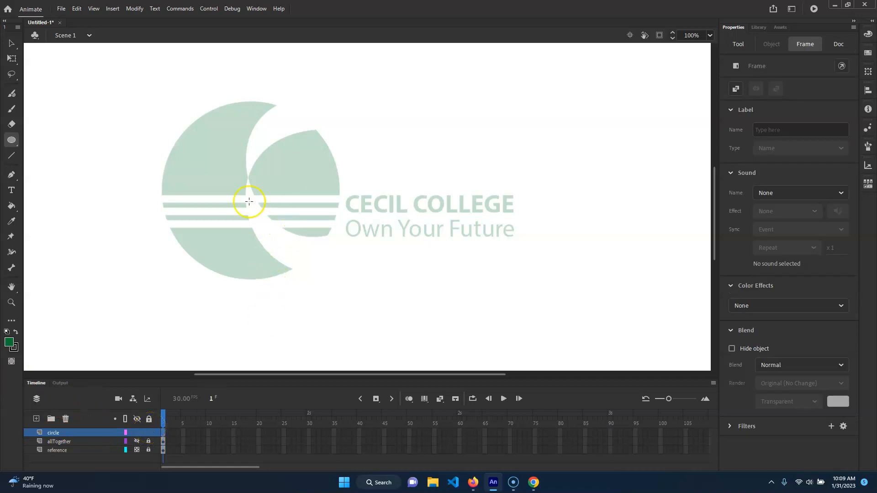
Draw a circle about 395 px in diameter over the logo's round emblem and show the circle layer as outlines
{"action": "left_click_drag", "start_coordinate": [246, 195], "coordinate": [323, 285]}
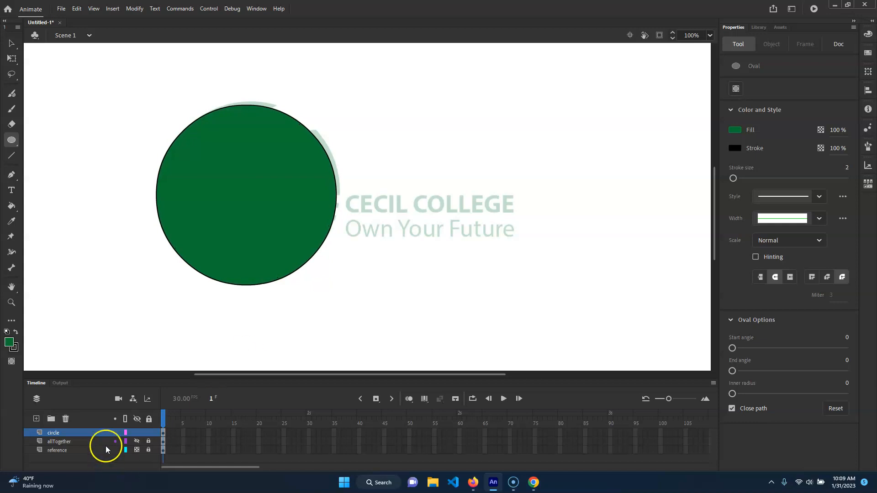
{"action": "left_click", "coordinate": [125, 433]}
Nudge the whole circle right and up to about X 404, Y 357 so it lines up with the reference emblem
{"action": "left_click", "coordinate": [12, 58]}
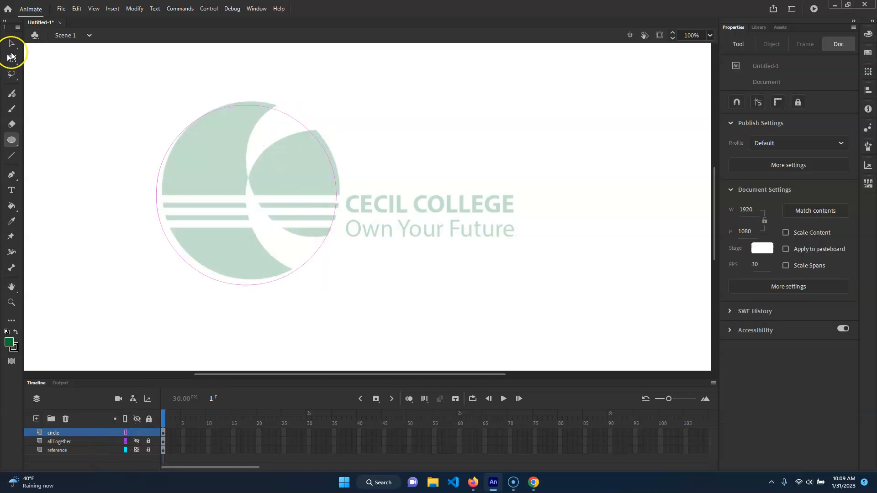
{"action": "left_click_drag", "start_coordinate": [122, 51], "coordinate": [388, 338]}
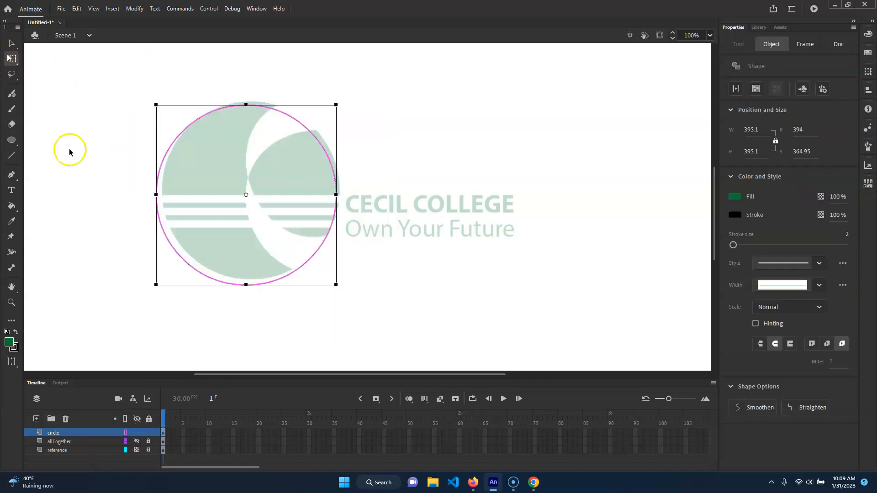
{"action": "key", "text": "Right"}
{"action": "key", "text": "Right"}
{"action": "key", "text": "Right"}
{"action": "key", "text": "Right"}
{"action": "key", "text": "Right"}
{"action": "key", "text": "Right"}
{"action": "key", "text": "Right"}
{"action": "key", "text": "Right"}
{"action": "key", "text": "Right"}
{"action": "key", "text": "Right"}
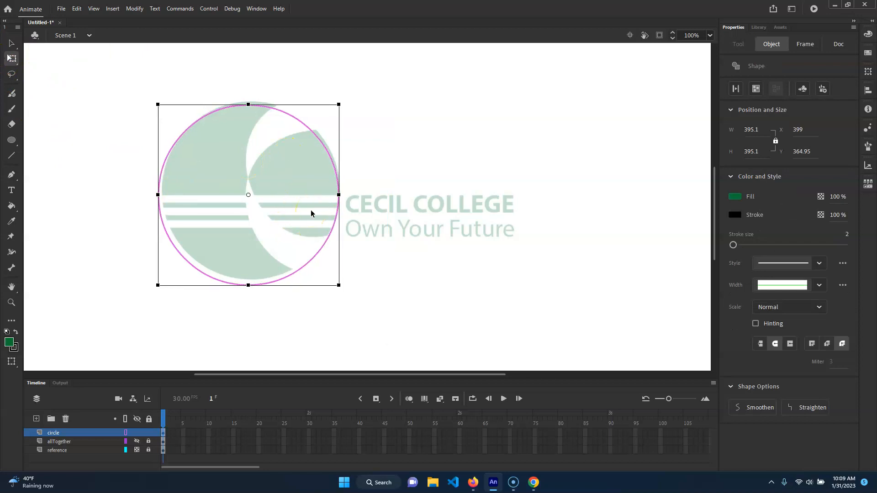
{"action": "key", "text": "Up"}
{"action": "key", "text": "Up"}
{"action": "key", "text": "Up"}
{"action": "key", "text": "Up"}
{"action": "key", "text": "Up"}
{"action": "key", "text": "Up"}
{"action": "key", "text": "Up"}
{"action": "key", "text": "Up"}
{"action": "key", "text": "Up"}
{"action": "key", "text": "Up"}
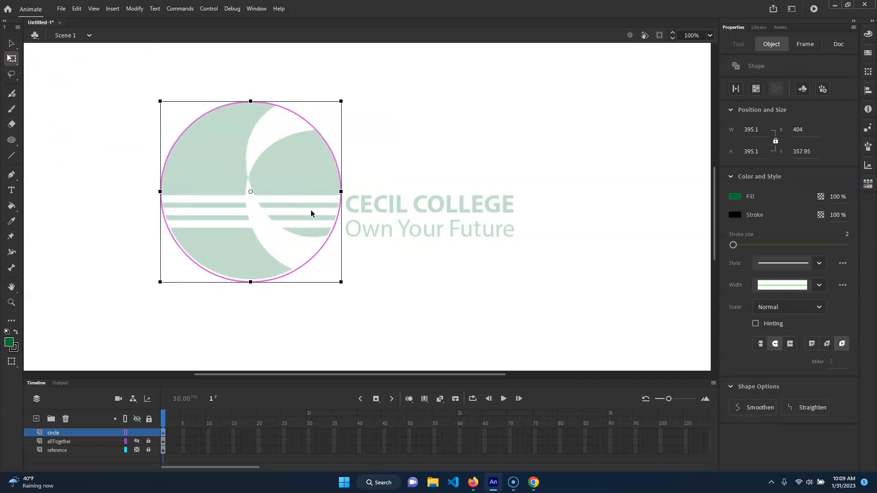
{"action": "left_click", "coordinate": [289, 365]}
{"action": "left_click", "coordinate": [115, 178]}
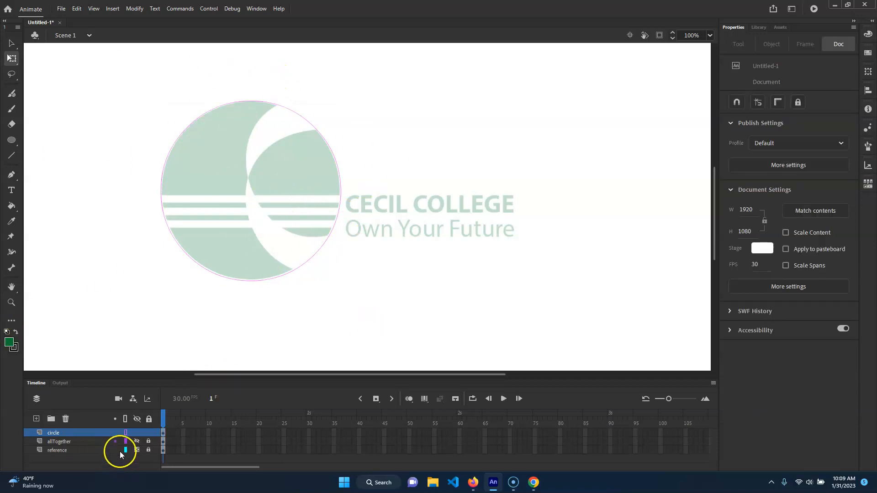
Turn off the outline view of the circle layer and delete the circle's black stroke
{"action": "left_click", "coordinate": [126, 433]}
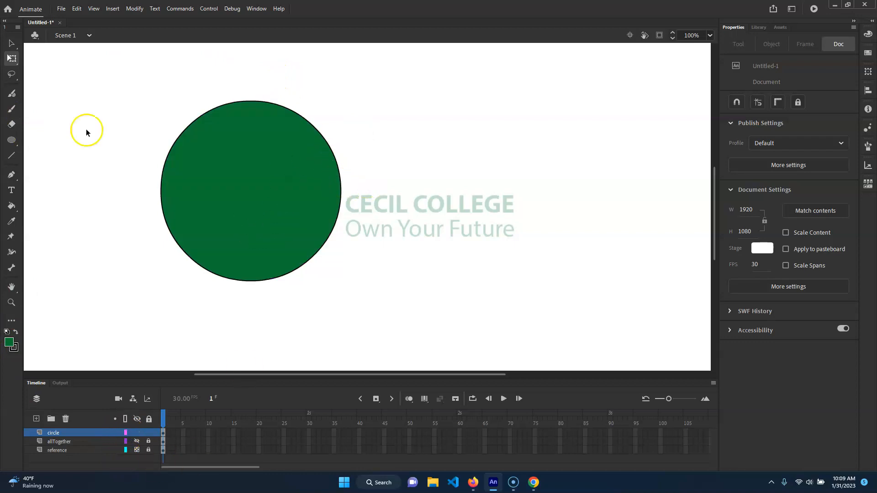
{"action": "left_click", "coordinate": [11, 43]}
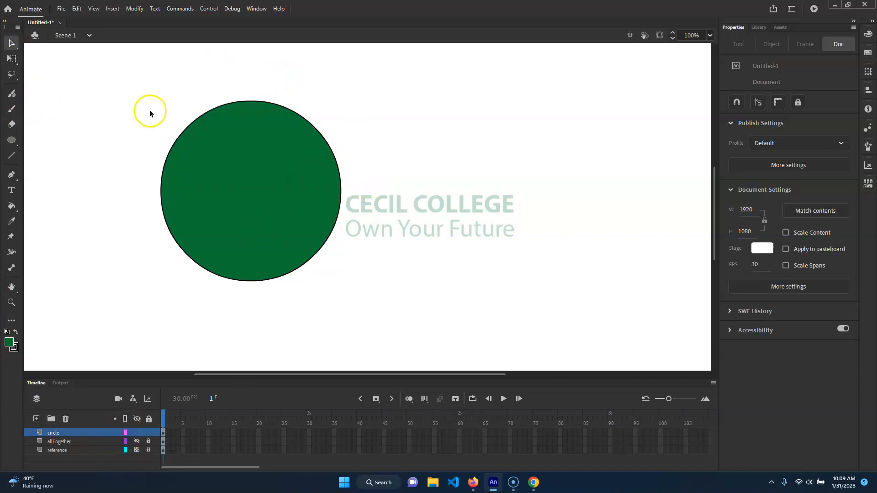
{"action": "left_click", "coordinate": [302, 272]}
{"action": "key", "text": "Delete"}
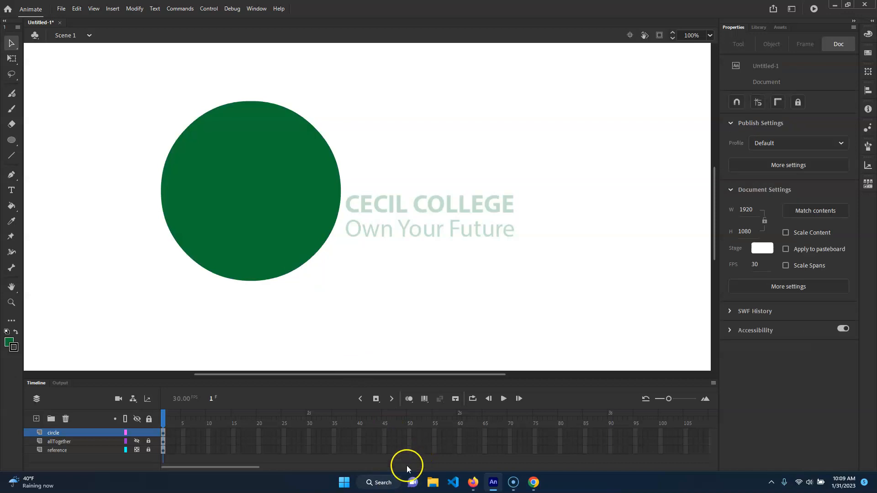
Hide and lock the circle layer, and add a new layer above it
{"action": "left_click", "coordinate": [137, 433]}
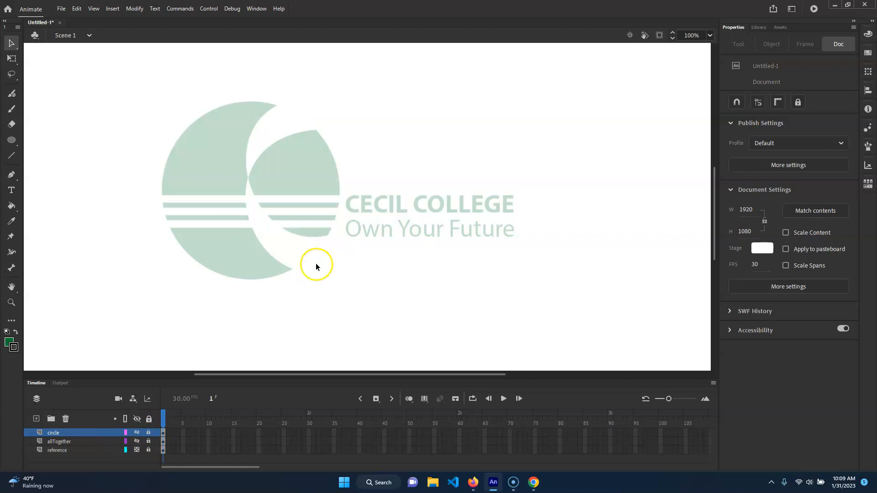
{"action": "left_click", "coordinate": [36, 418]}
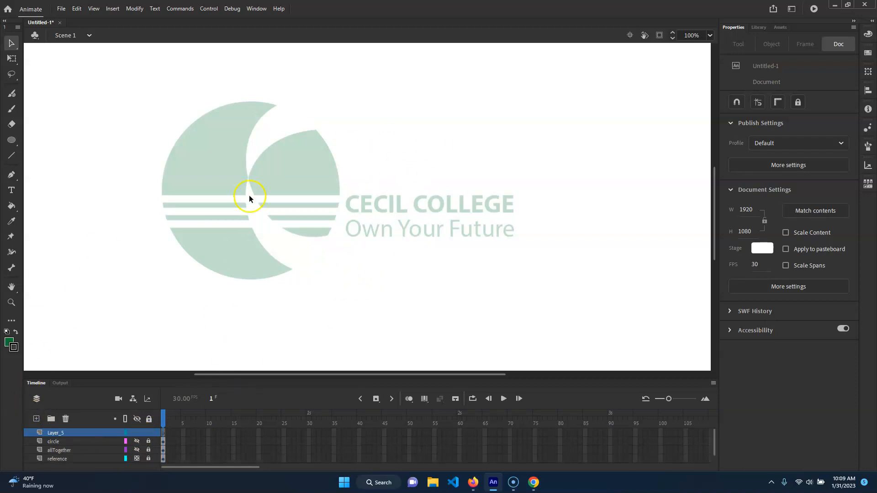
Draw a green rectangle about 476 × 18 px over the upper white stripe of the reference emblem
{"action": "left_click", "coordinate": [12, 140]}
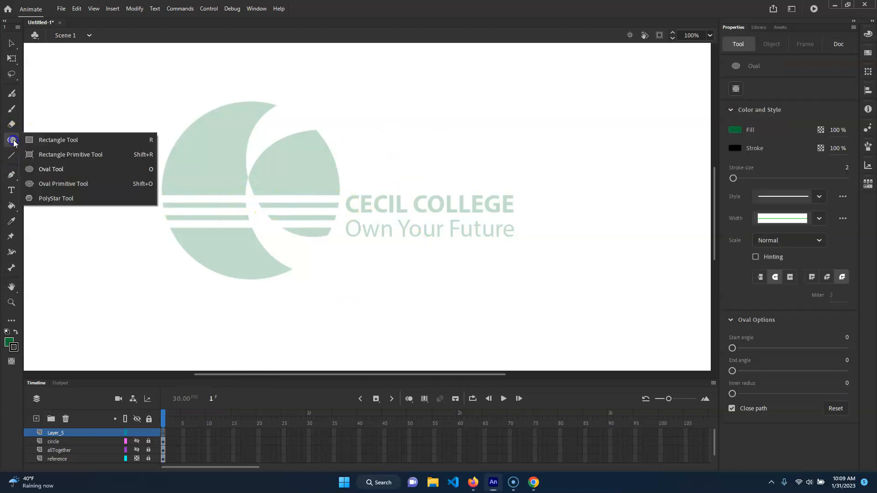
{"action": "left_click", "coordinate": [56, 141]}
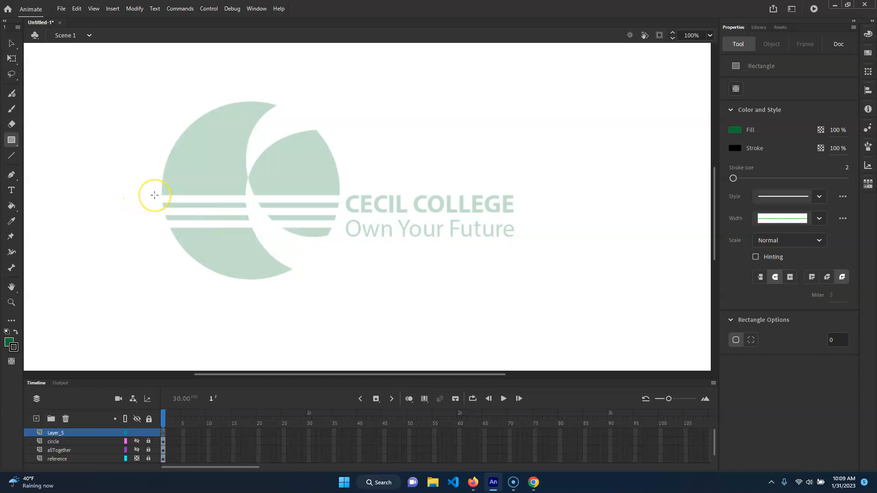
{"action": "left_click_drag", "start_coordinate": [155, 195], "coordinate": [371, 203]}
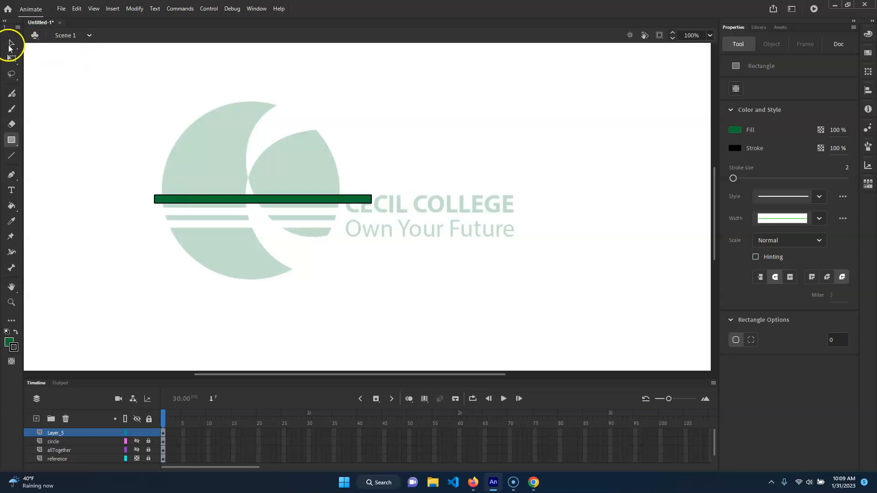
Remove the black outline from the green bar by setting its stroke colour to none
{"action": "left_click", "coordinate": [11, 43]}
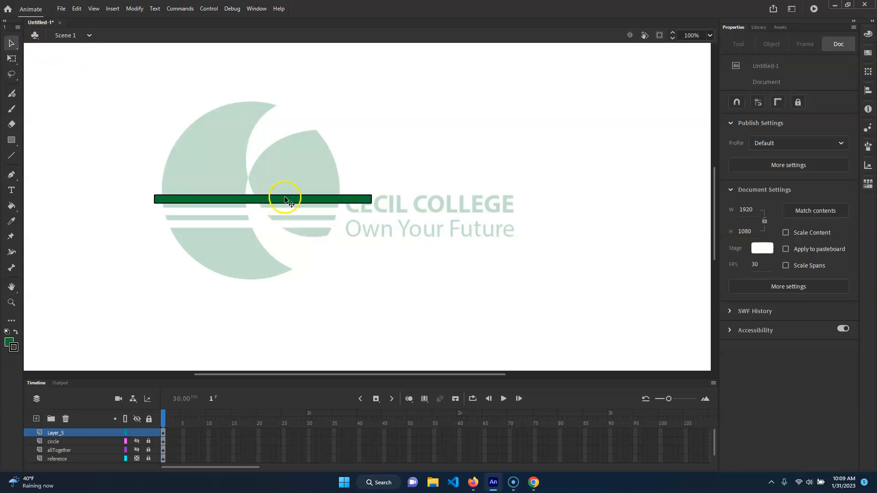
{"action": "left_click", "coordinate": [286, 199]}
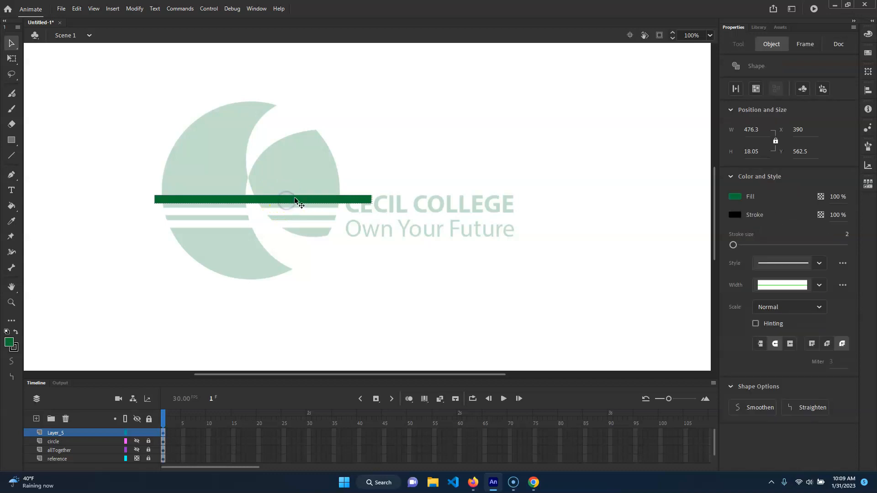
{"action": "scroll", "coordinate": [254, 204], "scroll_direction": "up", "scroll_amount": 2}
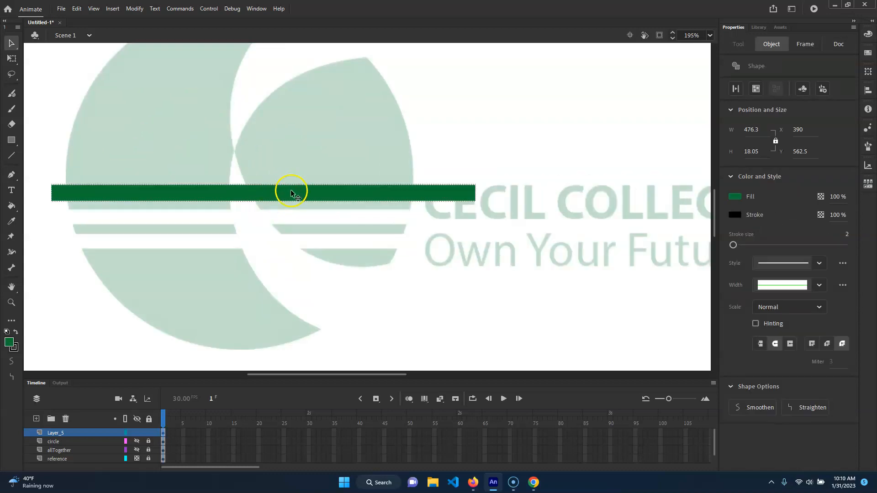
{"action": "left_click", "coordinate": [246, 165]}
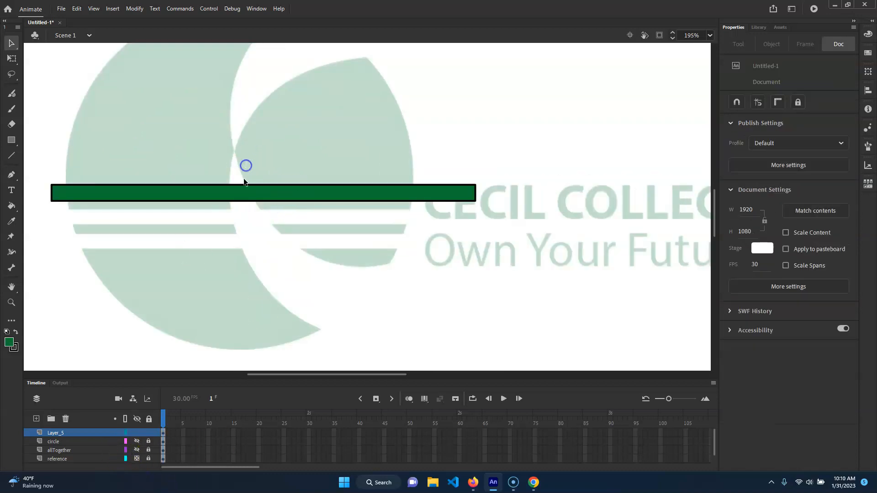
{"action": "left_click", "coordinate": [248, 197]}
{"action": "left_click", "coordinate": [280, 218]}
{"action": "scroll", "coordinate": [285, 250], "scroll_direction": "up", "scroll_amount": 3}
{"action": "double_click", "coordinate": [373, 118]}
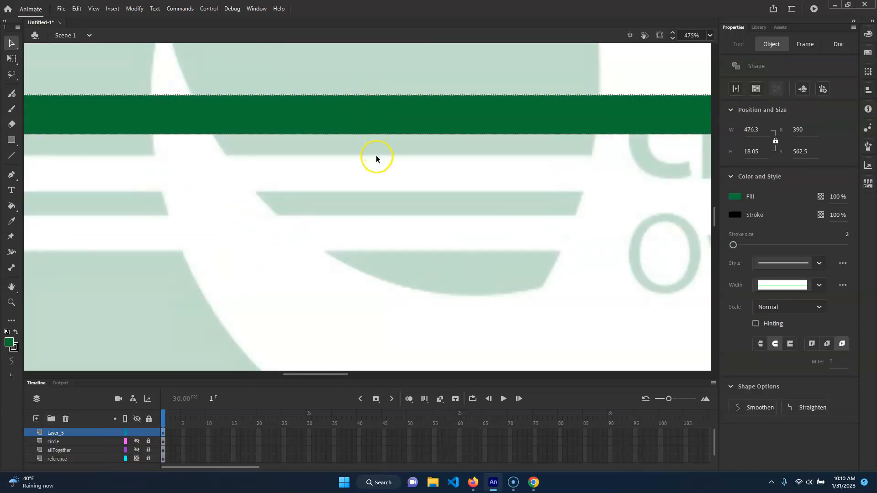
{"action": "scroll", "coordinate": [380, 157], "scroll_direction": "down", "scroll_amount": 3}
{"action": "scroll", "coordinate": [423, 199], "scroll_direction": "up", "scroll_amount": 5}
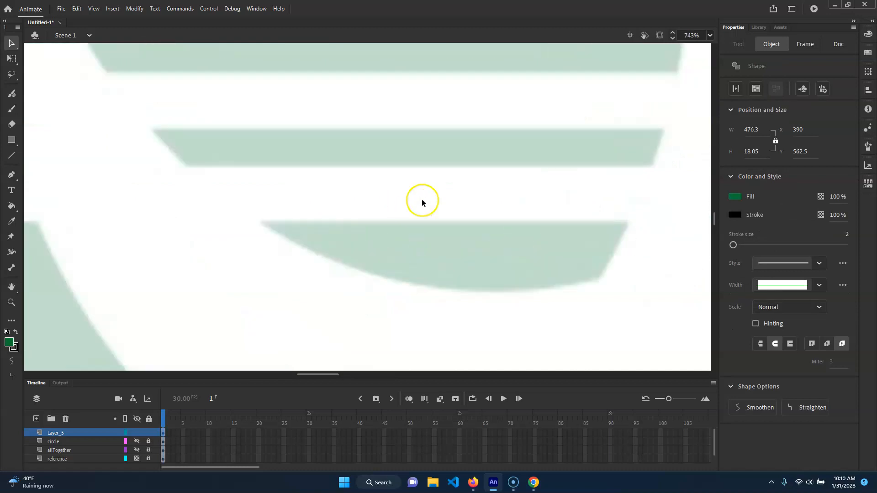
{"action": "scroll", "coordinate": [459, 170], "scroll_direction": "down", "scroll_amount": 2}
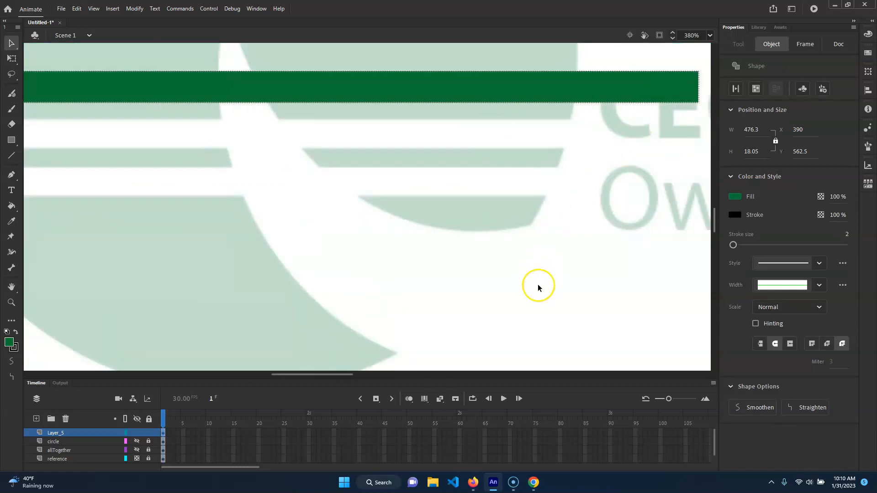
{"action": "scroll", "coordinate": [486, 240], "scroll_direction": "down", "scroll_amount": 2}
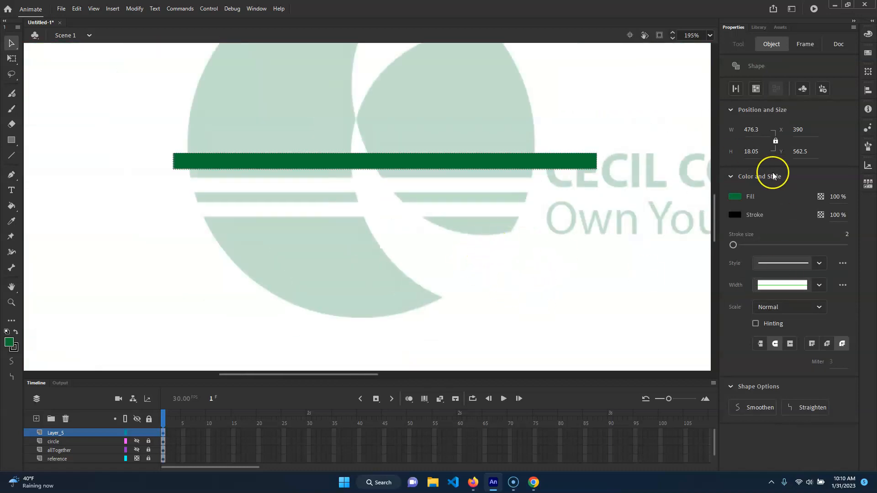
{"action": "left_click", "coordinate": [734, 219]}
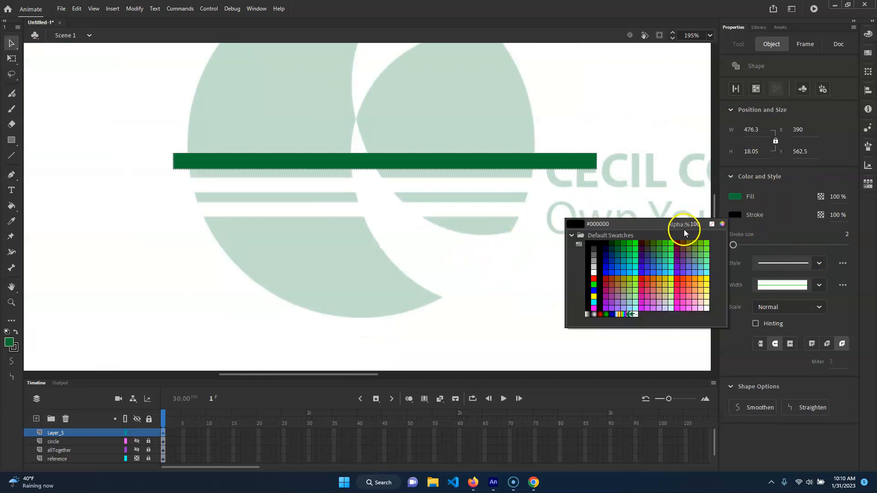
{"action": "left_click", "coordinate": [712, 224]}
{"action": "left_click", "coordinate": [651, 358]}
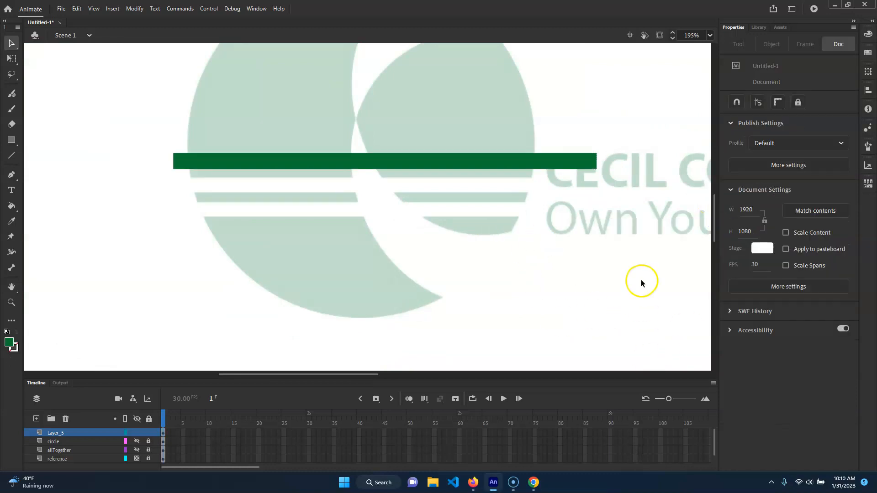
Try deleting the green bar, and undo the deletion
{"action": "left_click", "coordinate": [563, 156]}
{"action": "left_click", "coordinate": [546, 176]}
{"action": "left_click", "coordinate": [551, 169]}
{"action": "key", "text": "Delete"}
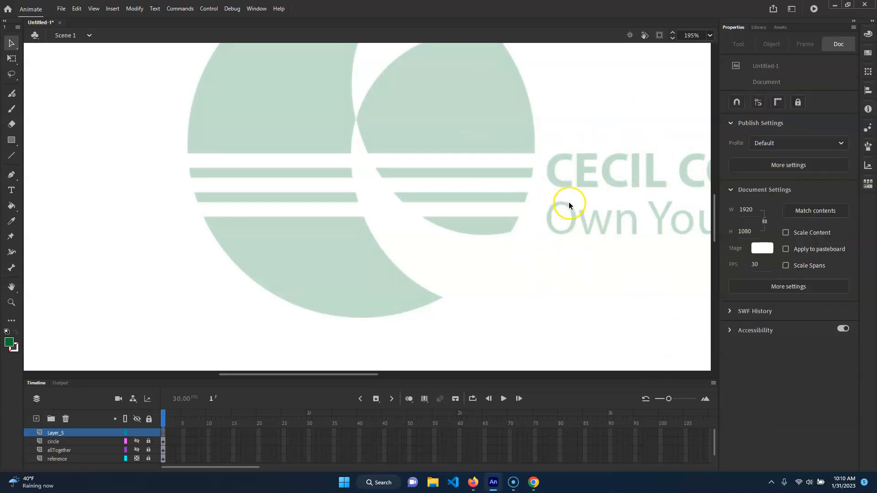
{"action": "key", "text": "ctrl+z"}
Move the green bar slightly left to about X 376, Y 563 so it extends past both sides of the emblem
{"action": "left_click", "coordinate": [571, 162]}
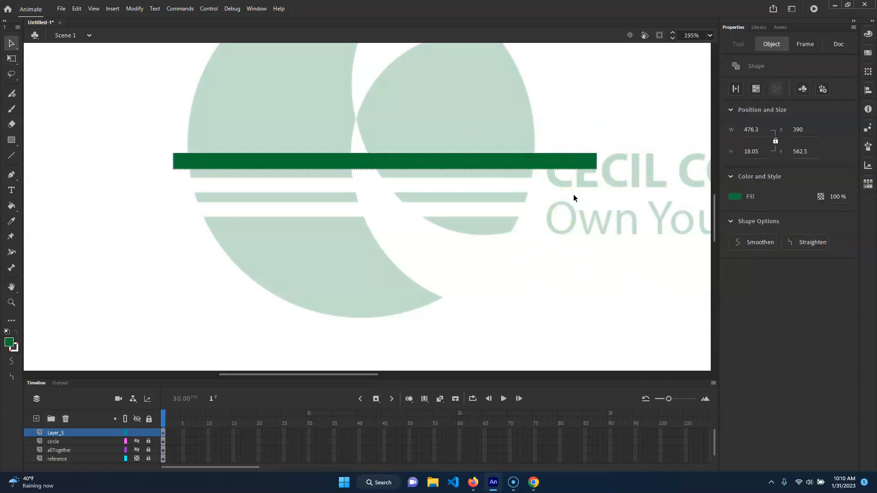
{"action": "mouse_move", "coordinate": [567, 163]}
{"action": "left_mouse_down"}
{"action": "mouse_move", "coordinate": [582, 274]}
{"action": "mouse_move", "coordinate": [571, 167]}
{"action": "mouse_move", "coordinate": [556, 158]}
{"action": "left_mouse_up"}
{"action": "left_click", "coordinate": [607, 313]}
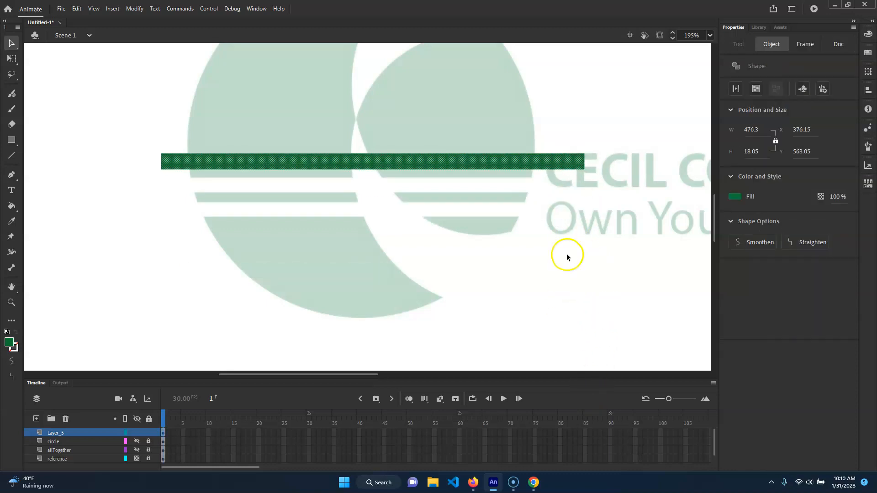
{"action": "left_click", "coordinate": [567, 175]}
{"action": "left_click", "coordinate": [566, 163]}
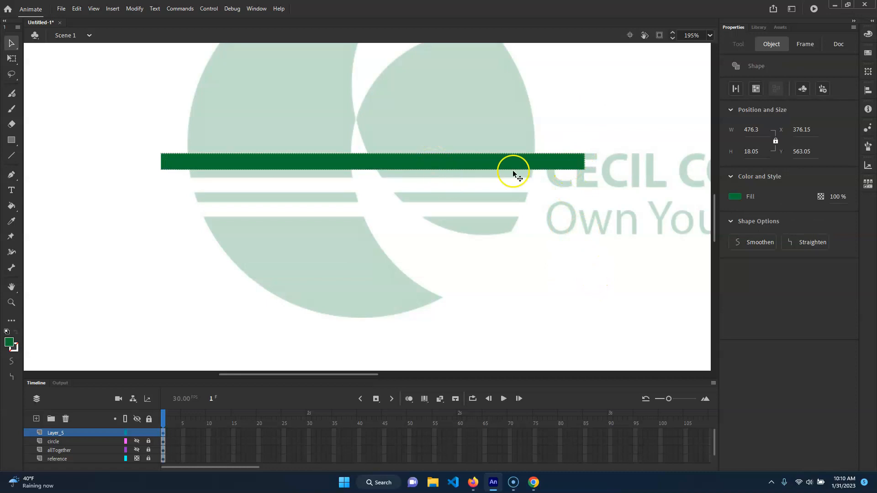
Change the green bar's fill colour to light grey
{"action": "left_click", "coordinate": [516, 357]}
{"action": "left_click", "coordinate": [568, 167]}
{"action": "left_click", "coordinate": [734, 197]}
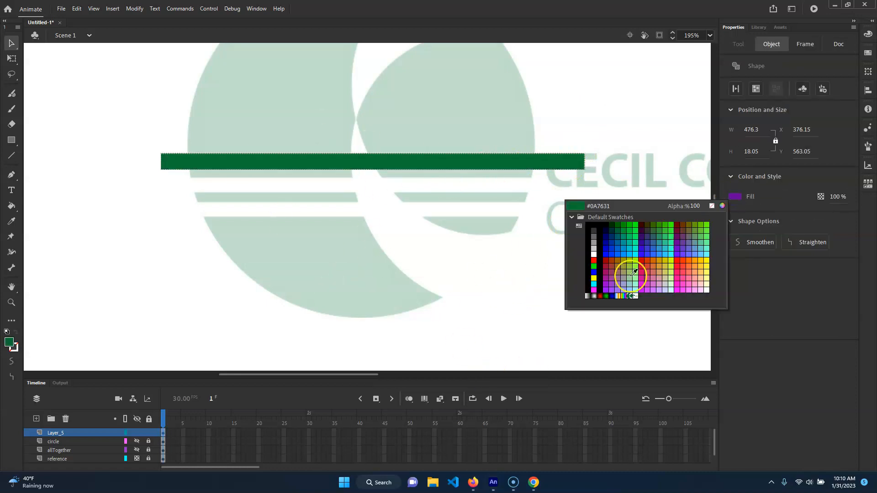
{"action": "left_click", "coordinate": [595, 246]}
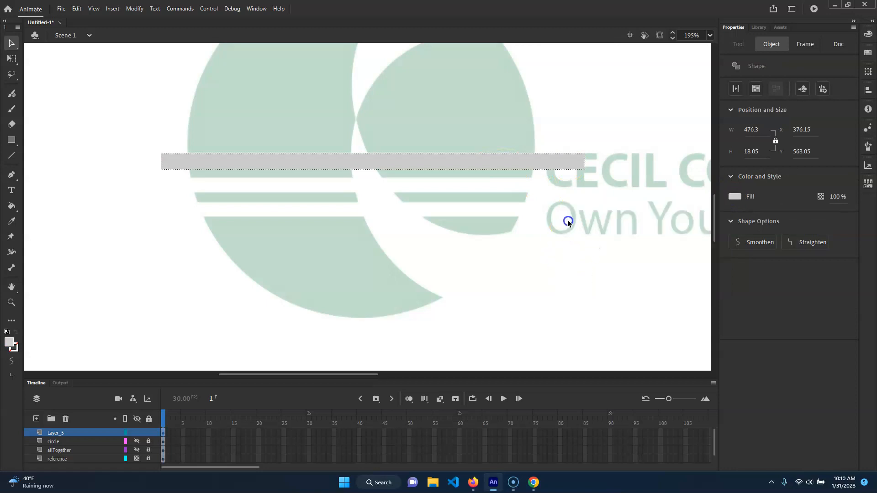
{"action": "left_click", "coordinate": [595, 247]}
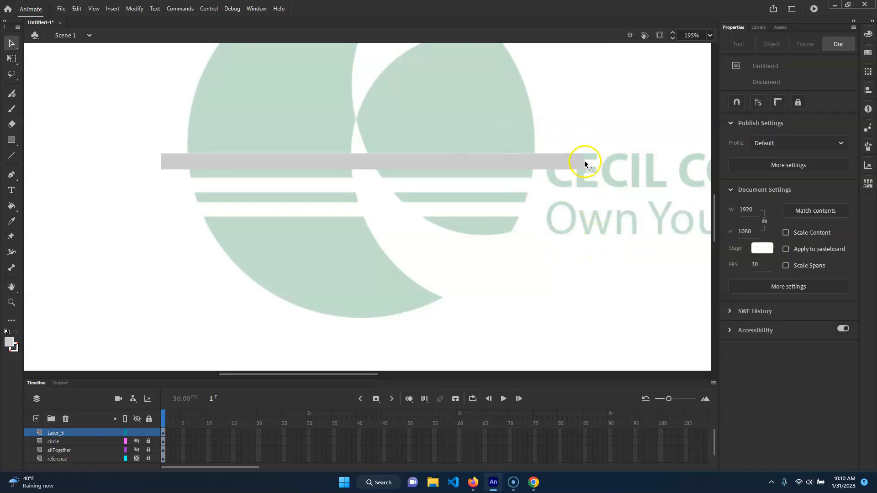
Set the bar's fill colour to white and deselect it
{"action": "left_click", "coordinate": [562, 163]}
{"action": "left_click", "coordinate": [734, 196]}
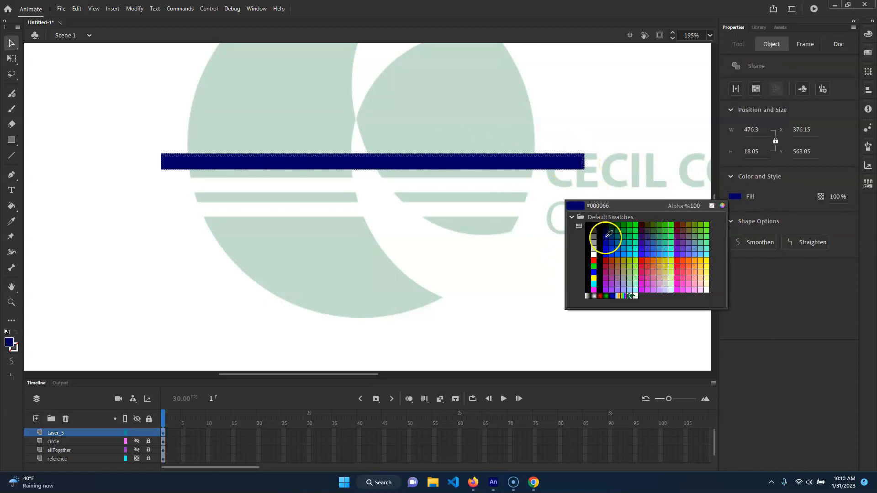
{"action": "left_click", "coordinate": [594, 254]}
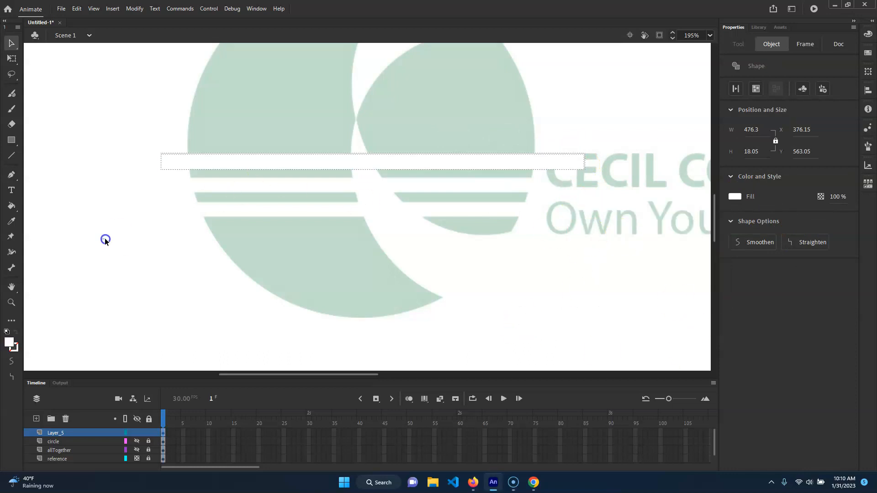
{"action": "left_click", "coordinate": [121, 184]}
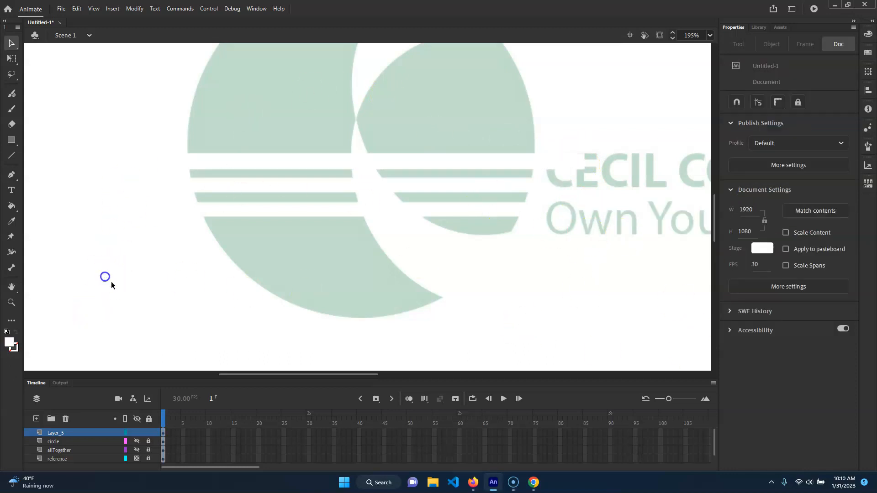
Set the stage background colour to grey #999999 and rename Layer_5 to stripes
{"action": "left_click", "coordinate": [762, 248]}
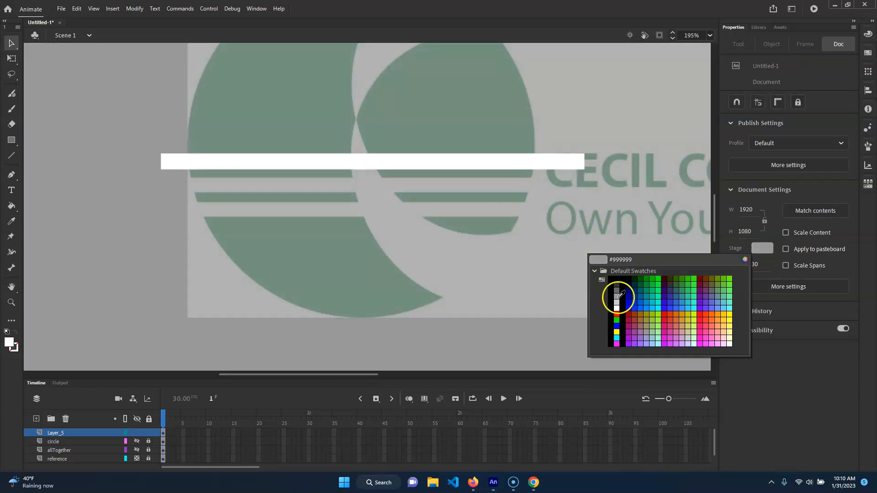
{"action": "left_click", "coordinate": [621, 295]}
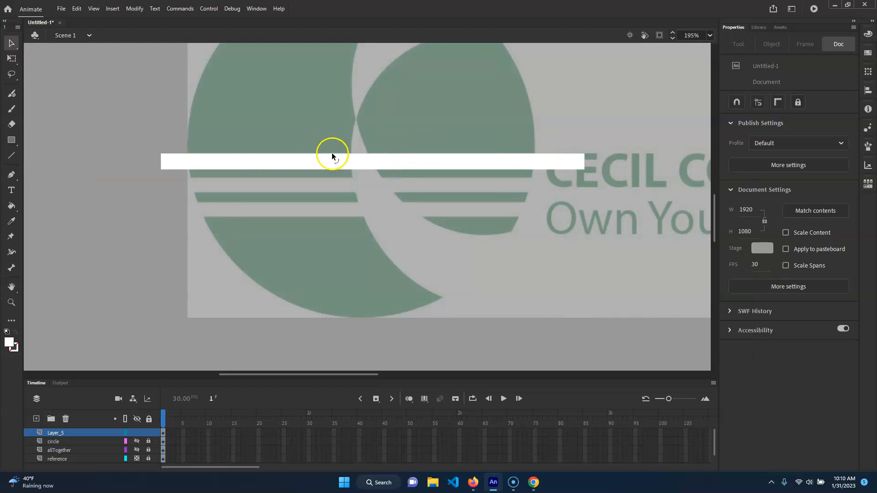
{"action": "double_click", "coordinate": [93, 436]}
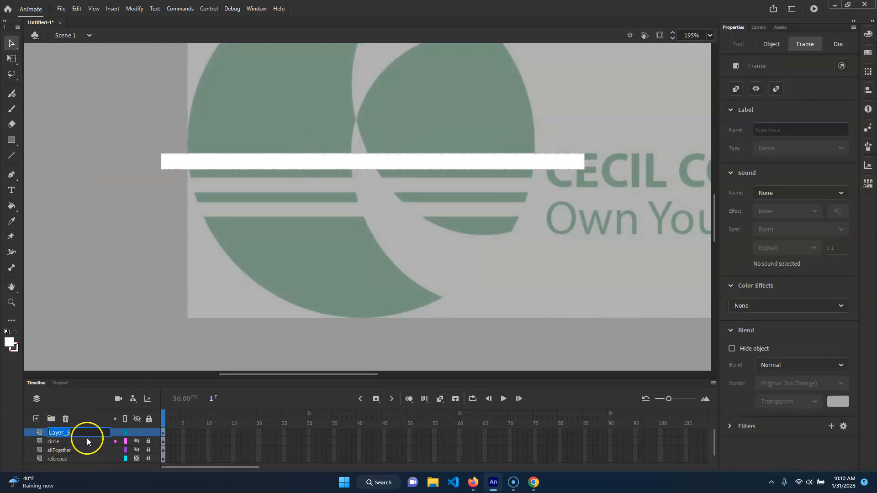
{"action": "type", "text": "stripes"}
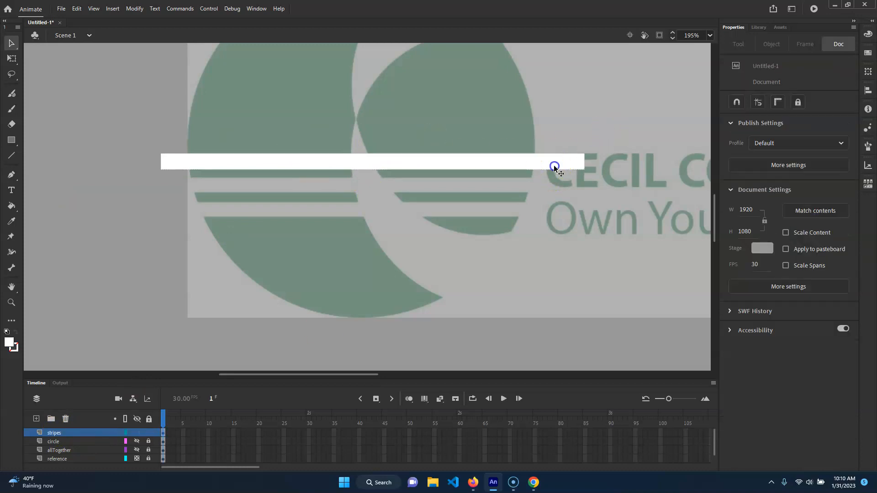
Move the white bar left to about X 364, try copying it onto the second stripe, and undo the copy
{"action": "mouse_move", "coordinate": [557, 163]}
{"action": "left_mouse_down"}
{"action": "mouse_move", "coordinate": [525, 172]}
{"action": "mouse_move", "coordinate": [528, 186]}
{"action": "left_mouse_up"}
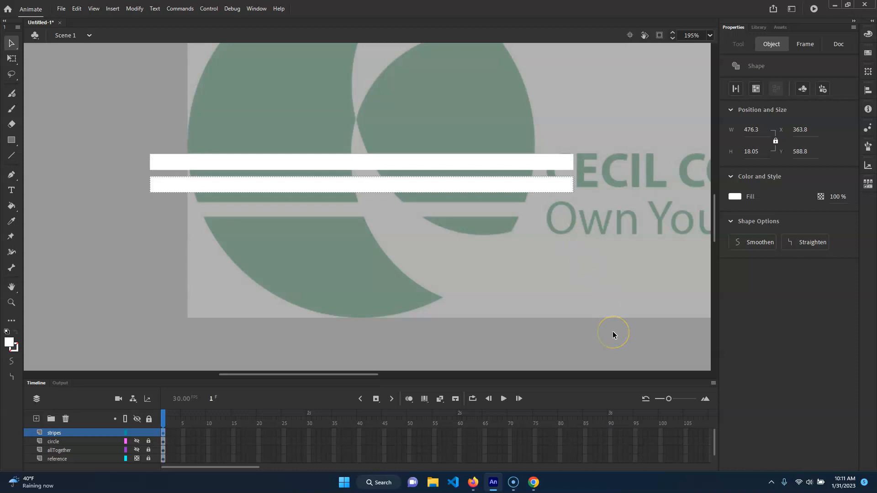
{"action": "key", "text": "ctrl+z"}
Free-transform the white bar to about 17.5 px high at Y 562 with its layer temporarily shown as outlines
{"action": "left_click", "coordinate": [522, 164]}
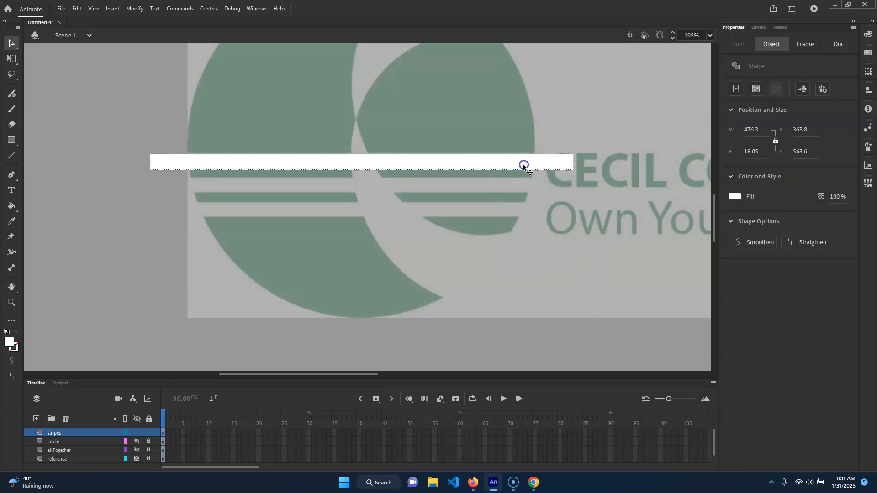
{"action": "key", "text": "q"}
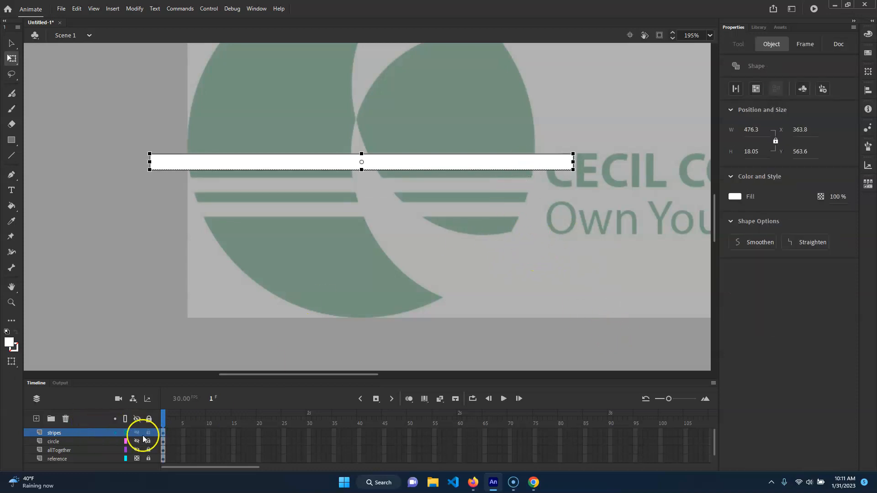
{"action": "left_click", "coordinate": [125, 433]}
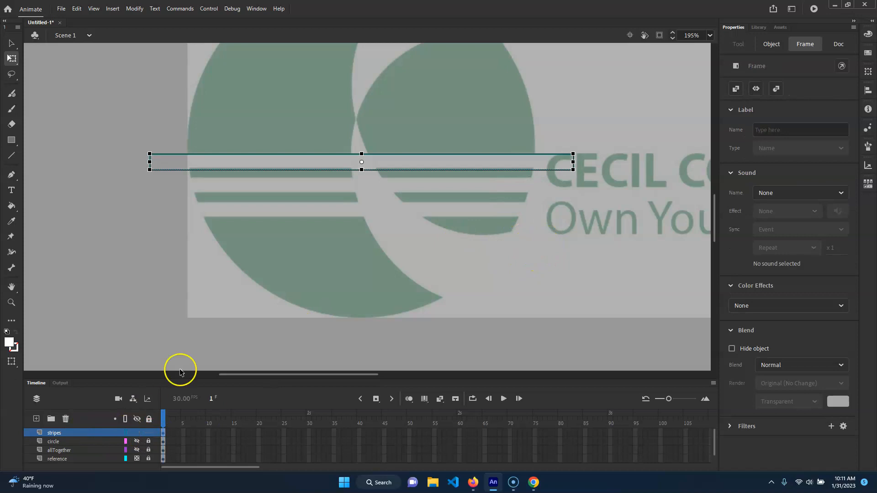
{"action": "left_click", "coordinate": [359, 168]}
{"action": "mouse_move", "coordinate": [360, 165]}
{"action": "left_mouse_down"}
{"action": "mouse_move", "coordinate": [347, 183]}
{"action": "mouse_move", "coordinate": [361, 172]}
{"action": "mouse_move", "coordinate": [361, 153]}
{"action": "mouse_move", "coordinate": [362, 167]}
{"action": "left_mouse_up"}
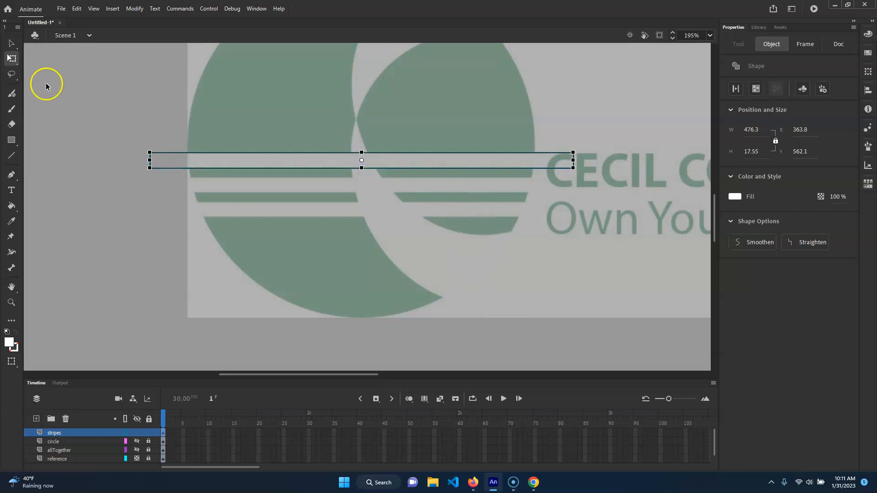
{"action": "left_click", "coordinate": [126, 433]}
Duplicate the white bar onto the second and third stripes of the emblem, at about Y 591 and Y 617
{"action": "left_click", "coordinate": [12, 44]}
{"action": "left_click", "coordinate": [367, 162]}
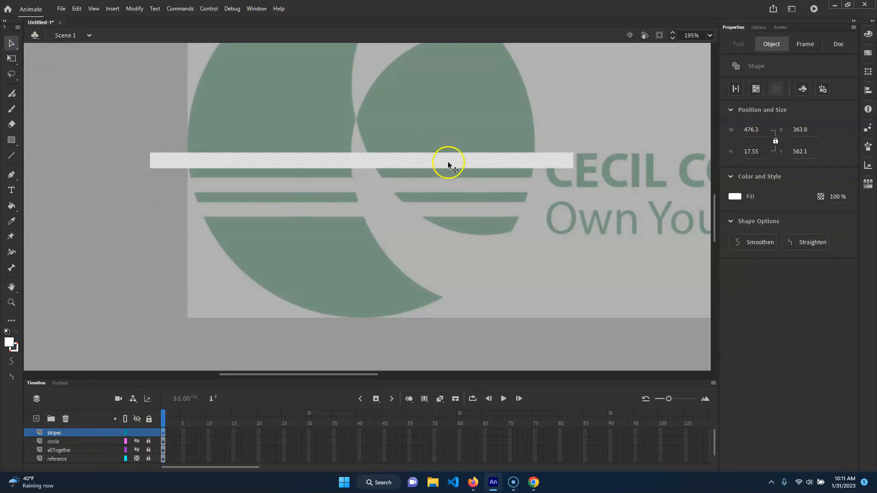
{"action": "left_click_drag", "start_coordinate": [449, 160], "coordinate": [450, 184]}
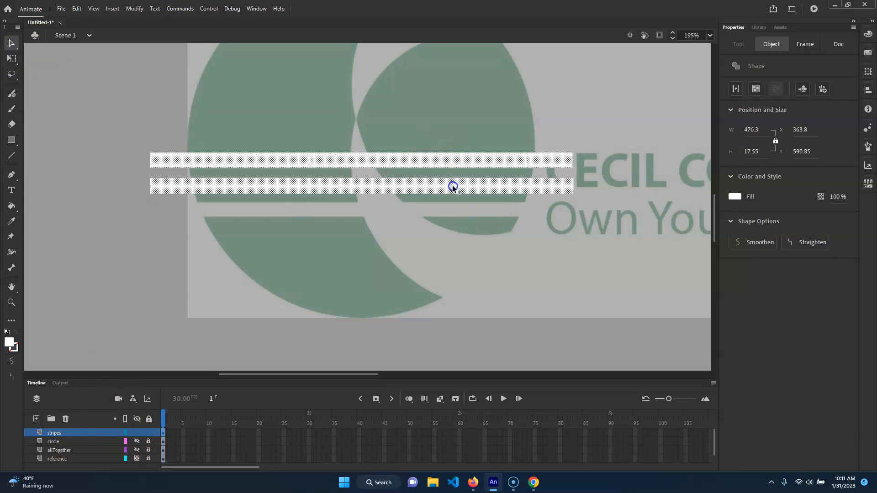
{"action": "key", "text": "Down"}
{"action": "left_click_drag", "start_coordinate": [467, 189], "coordinate": [471, 209]}
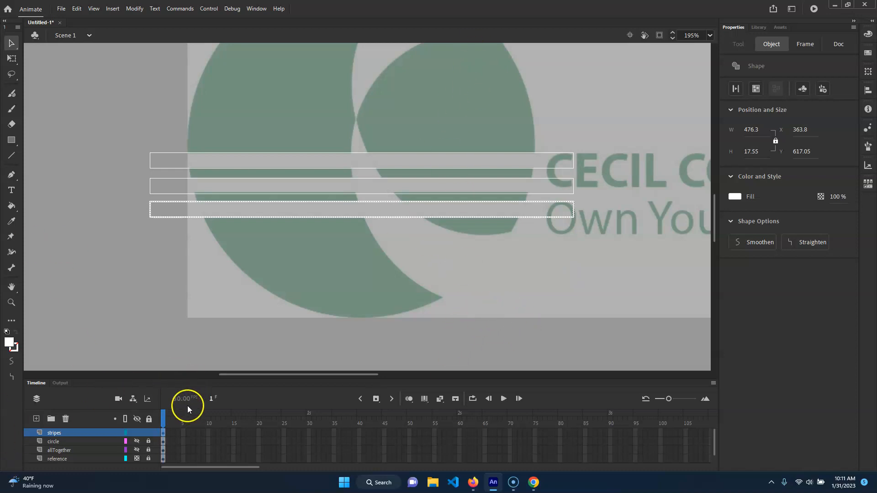
Hide and lock the stripes layer, and add a new layer named swoosh above it
{"action": "scroll", "coordinate": [396, 162], "scroll_direction": "up", "scroll_amount": 3}
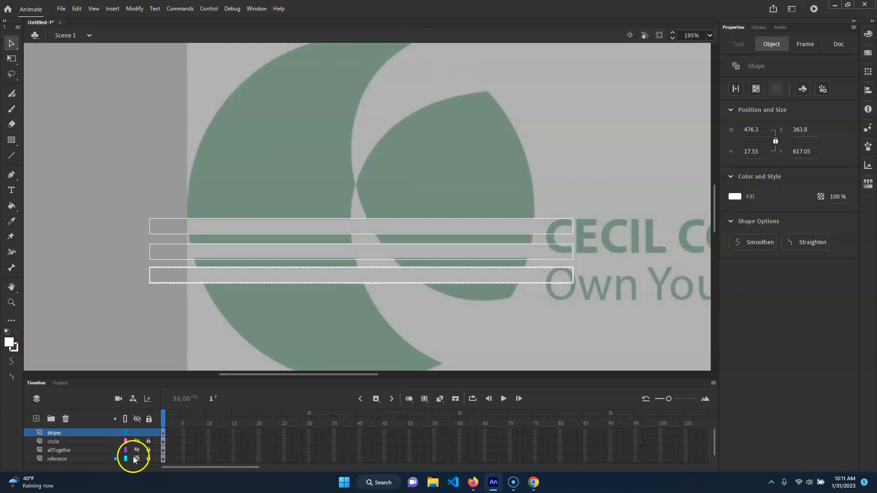
{"action": "left_click", "coordinate": [136, 434]}
{"action": "left_click", "coordinate": [36, 419]}
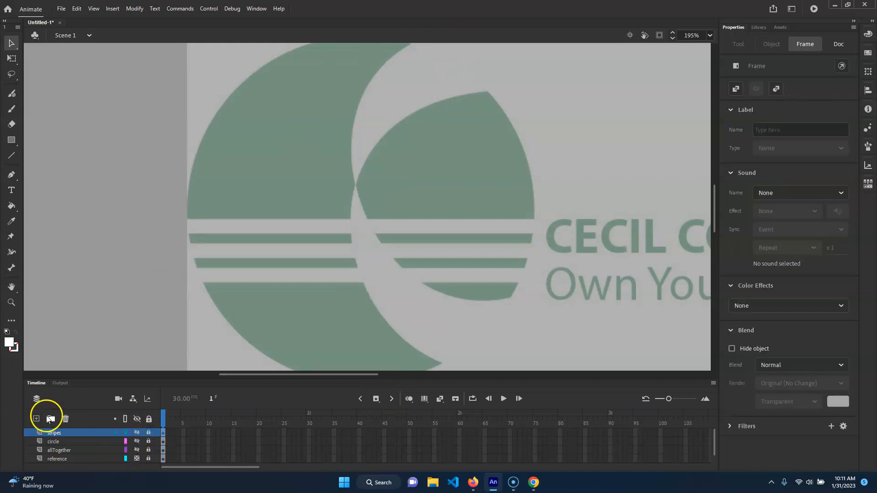
{"action": "double_click", "coordinate": [50, 432]}
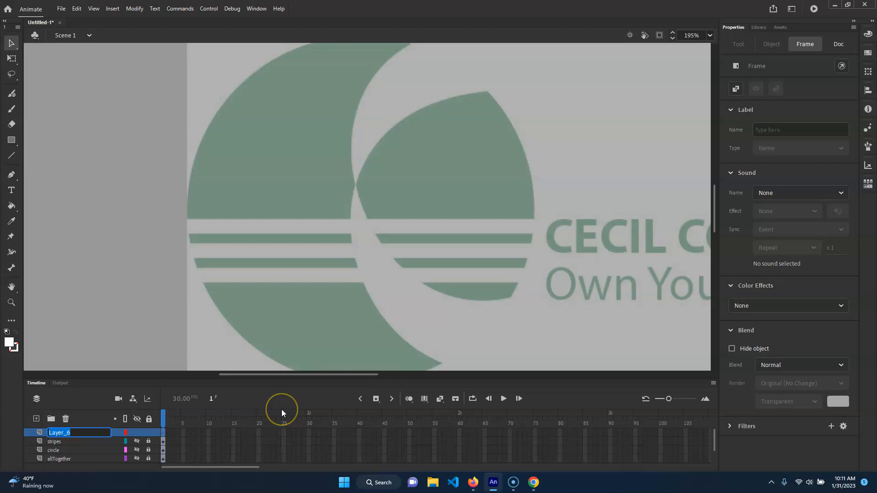
{"action": "type", "text": "swoosh"}
{"action": "key", "text": "Return"}
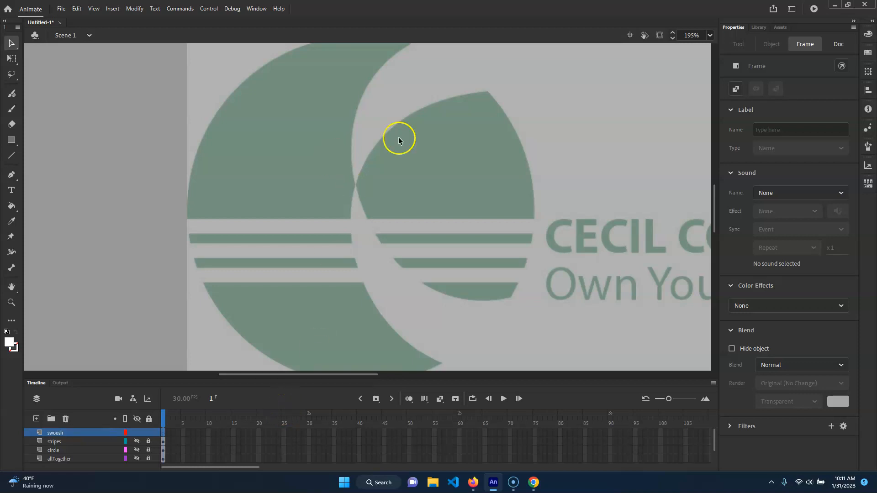
Try drawing a straight line between the crescent's upper and lower tips with the Line tool, and undo it
{"action": "scroll", "coordinate": [457, 122], "scroll_direction": "down", "scroll_amount": 1}
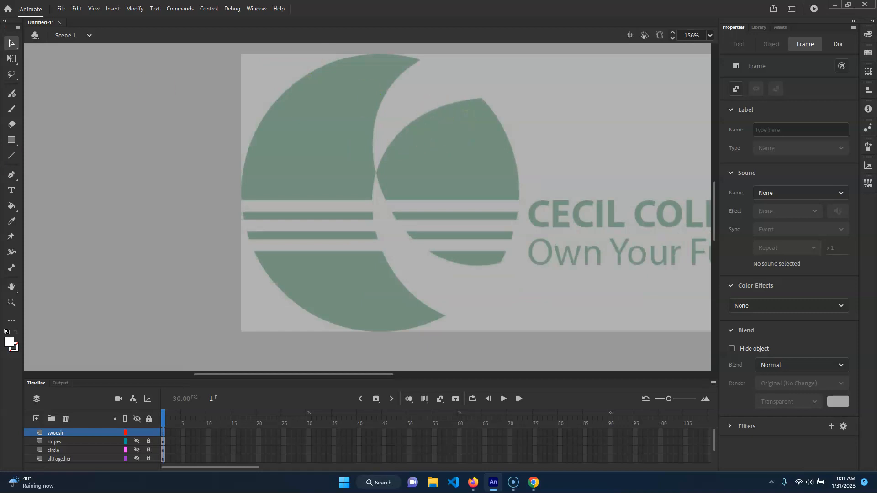
{"action": "left_click", "coordinate": [11, 155]}
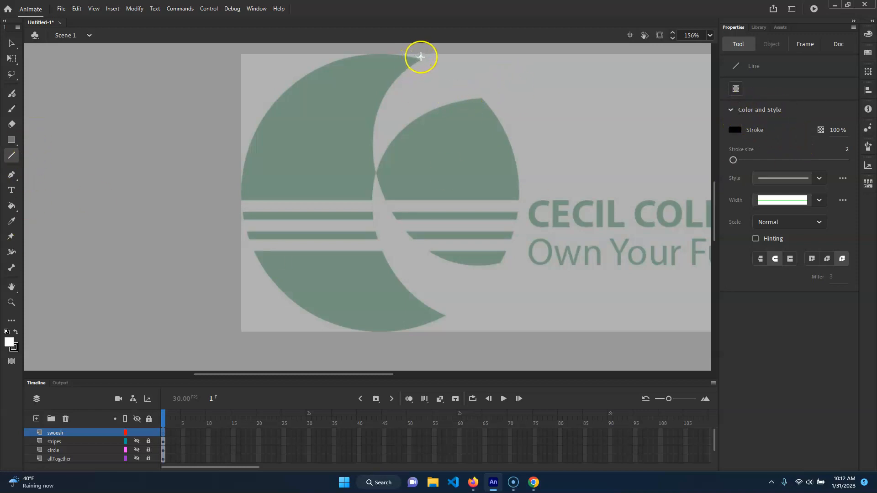
{"action": "left_click_drag", "start_coordinate": [421, 53], "coordinate": [437, 302]}
{"action": "left_click_drag", "start_coordinate": [444, 320], "coordinate": [445, 322]}
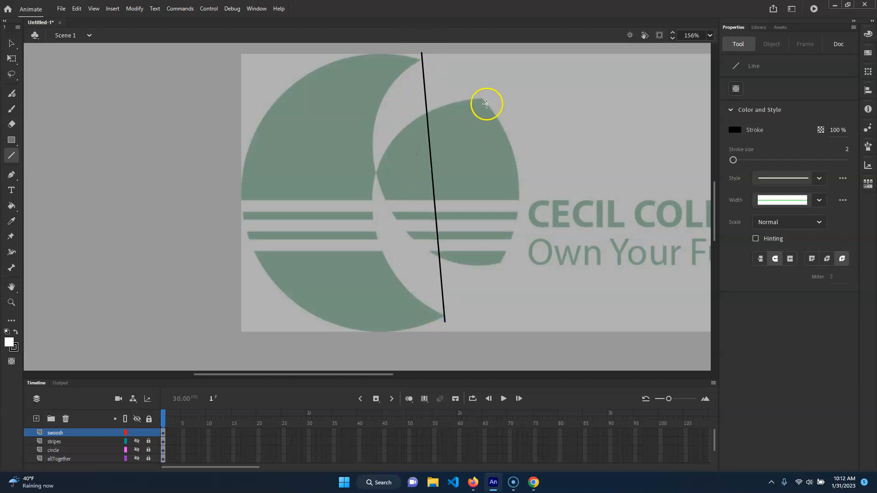
{"action": "key", "text": "ctrl+z"}
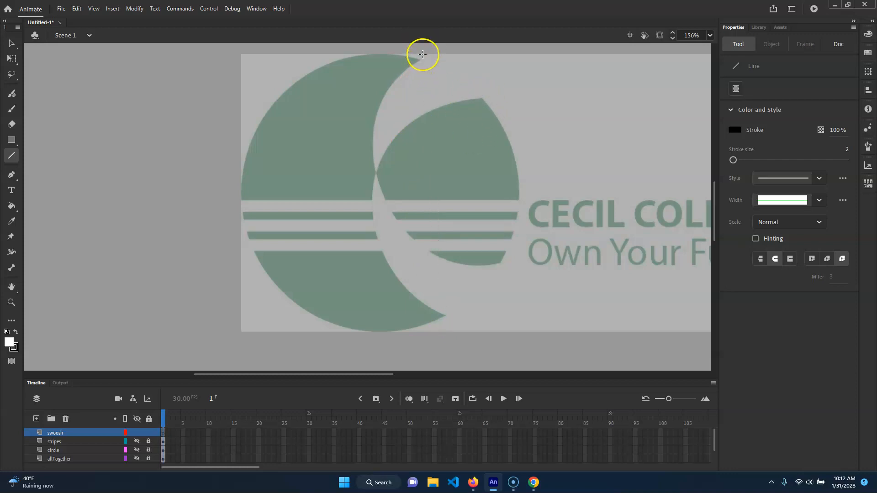
Draw two crossing lines between the opposite tips of the green shapes, and pull their intersection to the point where the shapes meet
{"action": "mouse_move", "coordinate": [420, 54]}
{"action": "left_mouse_down"}
{"action": "mouse_move", "coordinate": [503, 276]}
{"action": "mouse_move", "coordinate": [502, 265]}
{"action": "left_mouse_up"}
{"action": "left_click_drag", "start_coordinate": [485, 89], "coordinate": [445, 319]}
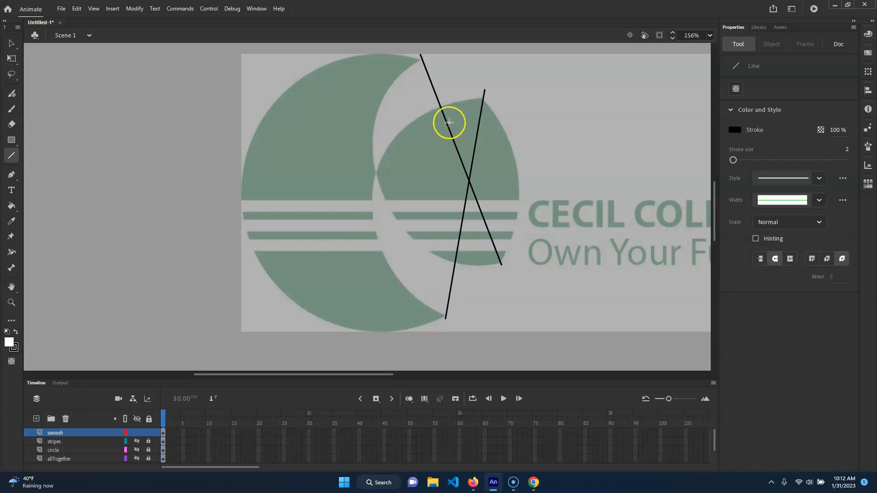
{"action": "key", "text": "v"}
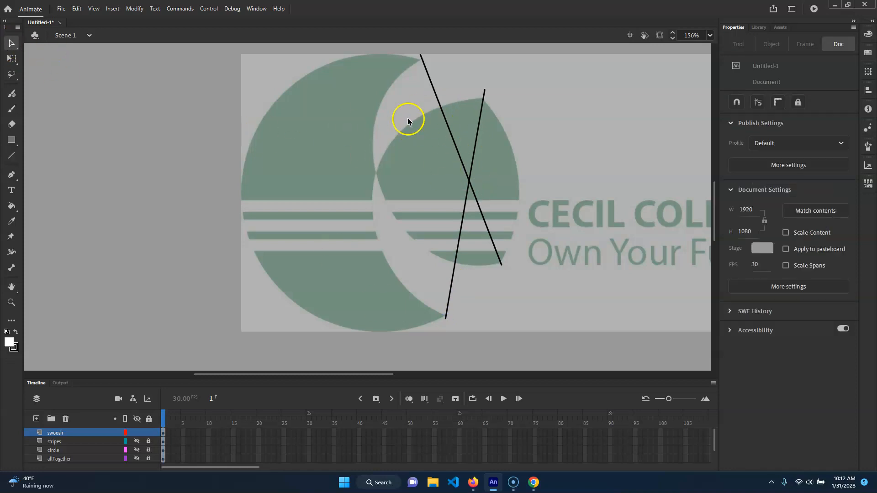
{"action": "left_click_drag", "start_coordinate": [469, 181], "coordinate": [374, 175]}
Bend the two upper line segments along the reference swoosh edges and align their ends with the tips of the green shapes
{"action": "left_click_drag", "start_coordinate": [393, 130], "coordinate": [373, 121]}
{"action": "left_click_drag", "start_coordinate": [420, 58], "coordinate": [427, 61]}
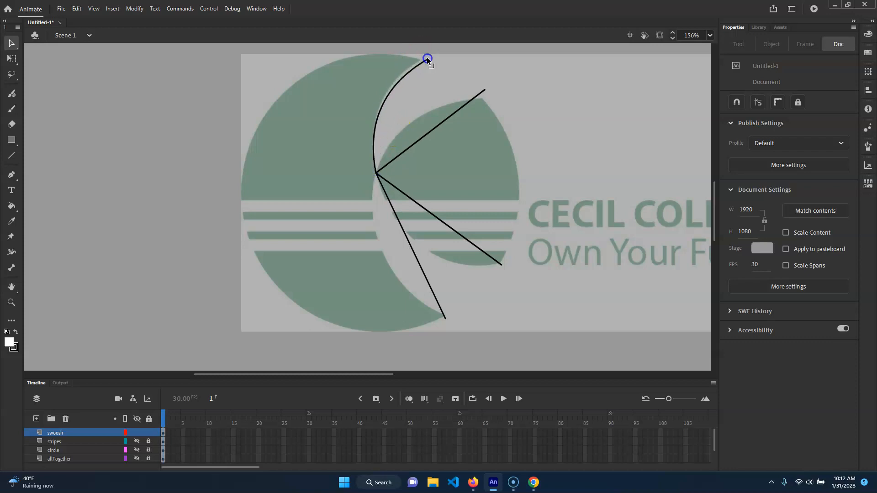
{"action": "left_click", "coordinate": [436, 127]}
{"action": "left_click_drag", "start_coordinate": [435, 132], "coordinate": [420, 118]}
{"action": "left_click_drag", "start_coordinate": [487, 92], "coordinate": [485, 100]}
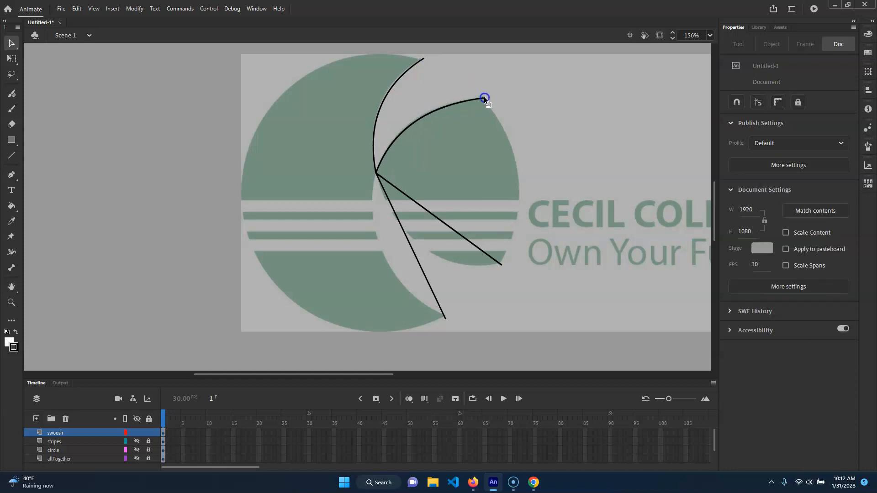
Bend the two lower line segments along the reference swoosh edges and adjust their end points to the lower tips
{"action": "left_click_drag", "start_coordinate": [407, 245], "coordinate": [381, 252]}
{"action": "left_click_drag", "start_coordinate": [445, 321], "coordinate": [447, 317]}
{"action": "left_click_drag", "start_coordinate": [410, 291], "coordinate": [414, 300]}
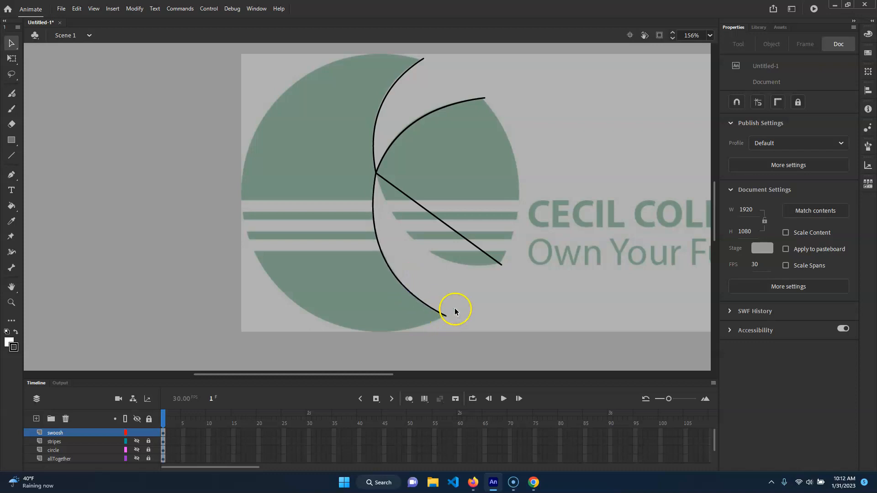
{"action": "left_click_drag", "start_coordinate": [460, 238], "coordinate": [449, 274]}
{"action": "left_click_drag", "start_coordinate": [502, 269], "coordinate": [507, 269]}
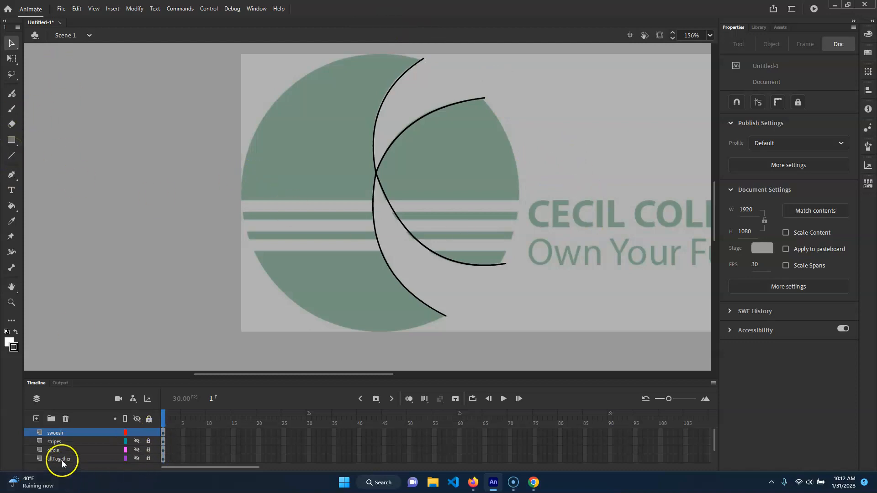
Show the circle layer and draw a straight line joining the upper ends of the two swoosh curves
{"action": "left_click", "coordinate": [136, 450]}
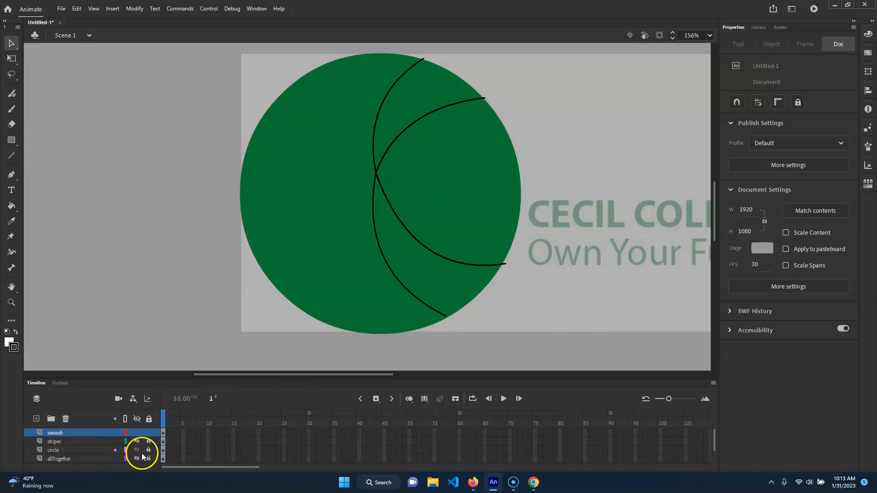
{"action": "left_click", "coordinate": [11, 155]}
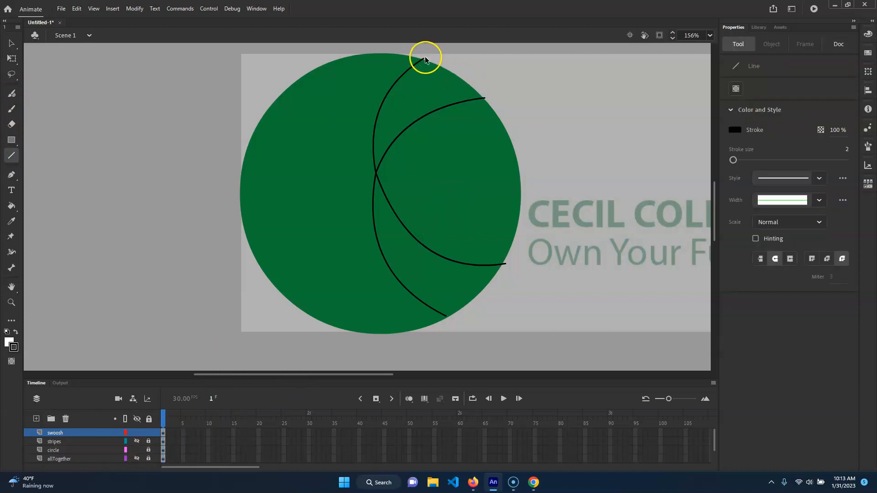
{"action": "key", "text": "ctrl+equal"}
{"action": "key", "text": "ctrl+equal"}
{"action": "key", "text": "space"}
{"action": "left_click_drag", "start_coordinate": [449, 81], "coordinate": [340, 316]}
{"action": "left_click_drag", "start_coordinate": [521, 179], "coordinate": [469, 284]}
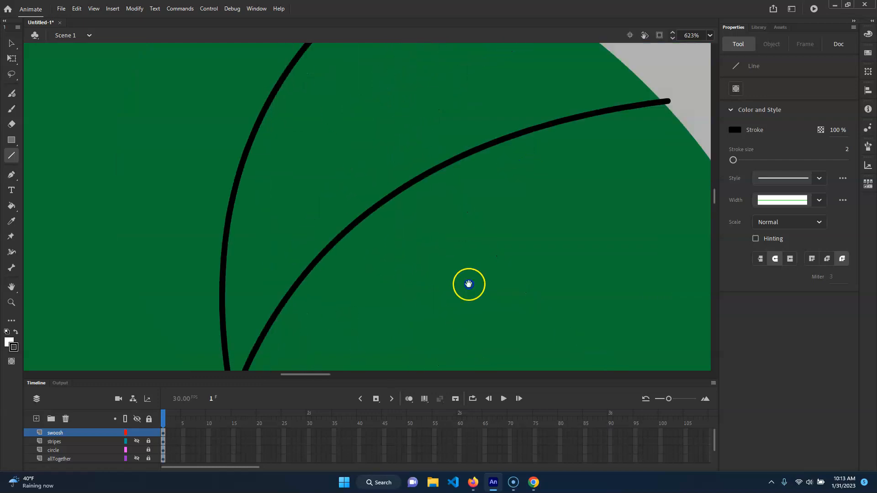
{"action": "left_click_drag", "start_coordinate": [567, 76], "coordinate": [468, 258]}
{"action": "left_click_drag", "start_coordinate": [319, 126], "coordinate": [578, 293]}
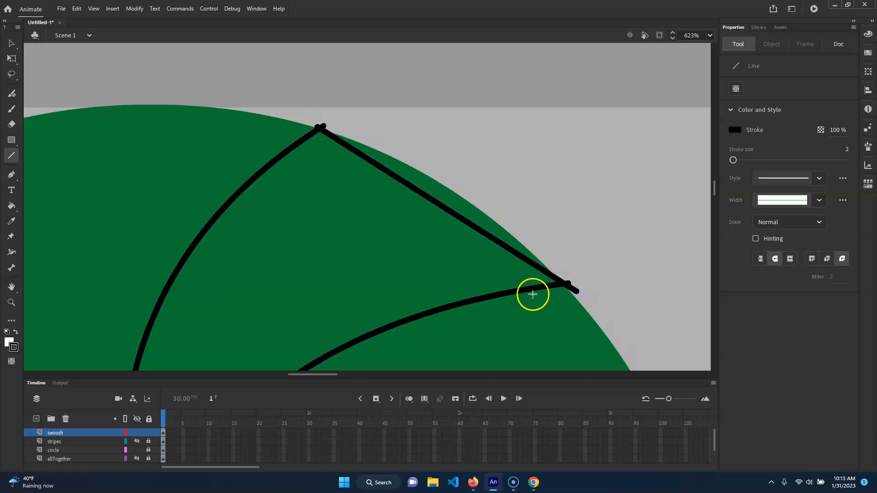
Bend the upper closing line along the circle's edge and delete the overshooting line ends at its corners
{"action": "key", "text": "v"}
{"action": "left_click_drag", "start_coordinate": [421, 193], "coordinate": [425, 178]}
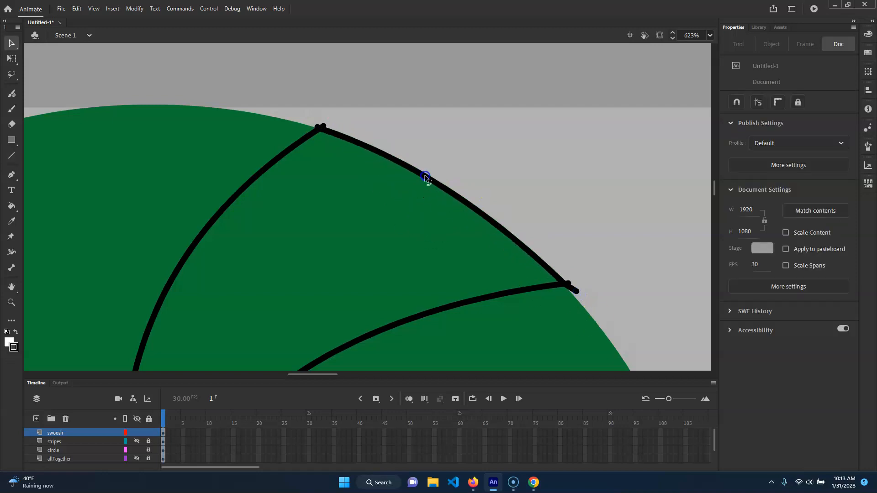
{"action": "left_click", "coordinate": [573, 292]}
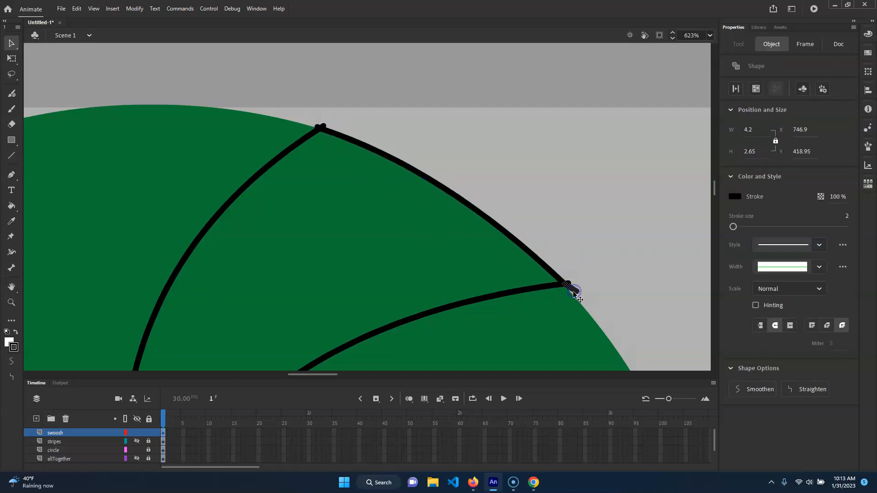
{"action": "left_click", "coordinate": [568, 285]}
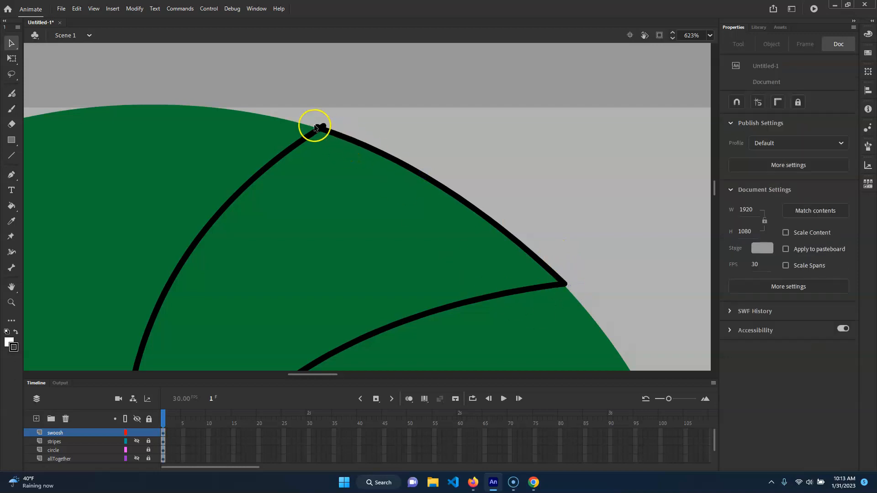
{"action": "left_click", "coordinate": [460, 293]}
{"action": "left_click", "coordinate": [526, 319]}
Draw a straight line joining the lower ends of the two swoosh curves
{"action": "scroll", "coordinate": [526, 318], "scroll_direction": "down", "scroll_amount": 10}
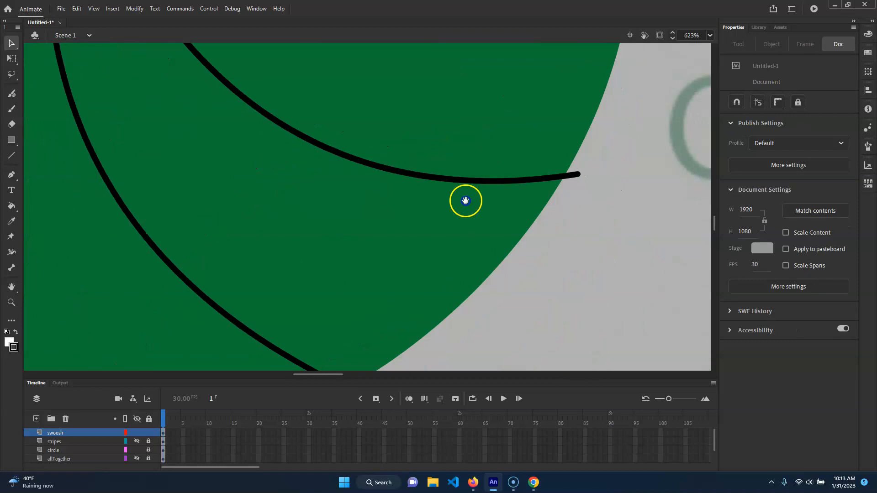
{"action": "key", "text": "n"}
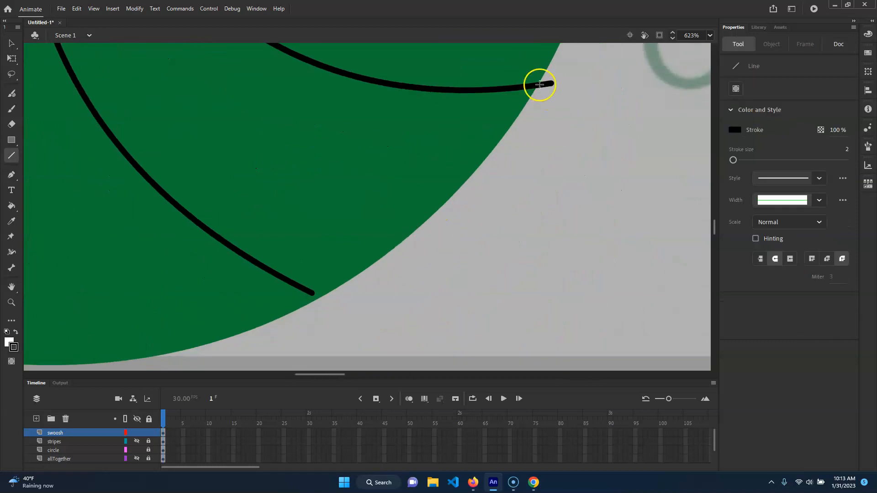
{"action": "left_click_drag", "start_coordinate": [541, 79], "coordinate": [327, 304]}
Delete the overshooting line ends at the lower corners and bend the lower closing line along the circle's edge
{"action": "key", "text": "v"}
{"action": "left_click", "coordinate": [314, 307]}
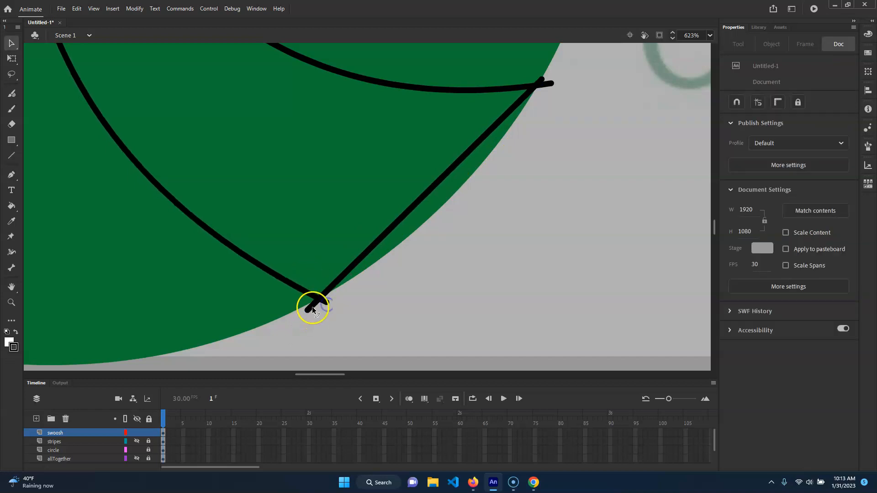
{"action": "key", "text": "Delete"}
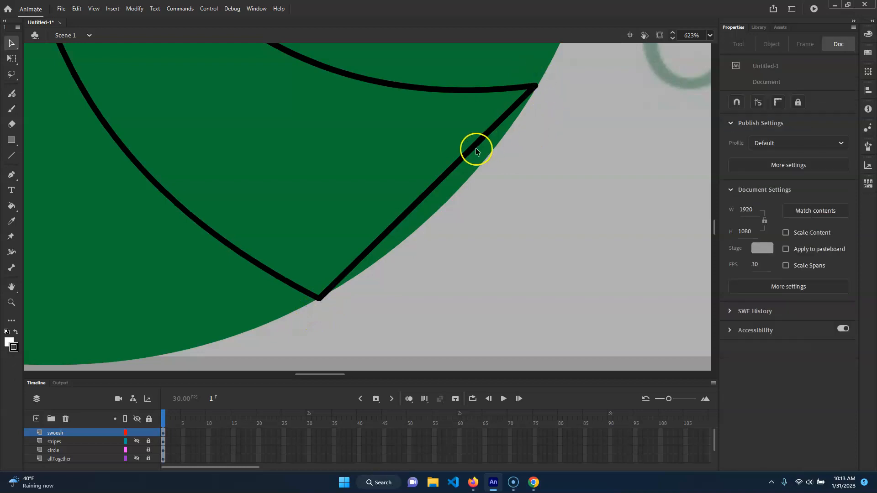
{"action": "left_click_drag", "start_coordinate": [462, 158], "coordinate": [479, 178]}
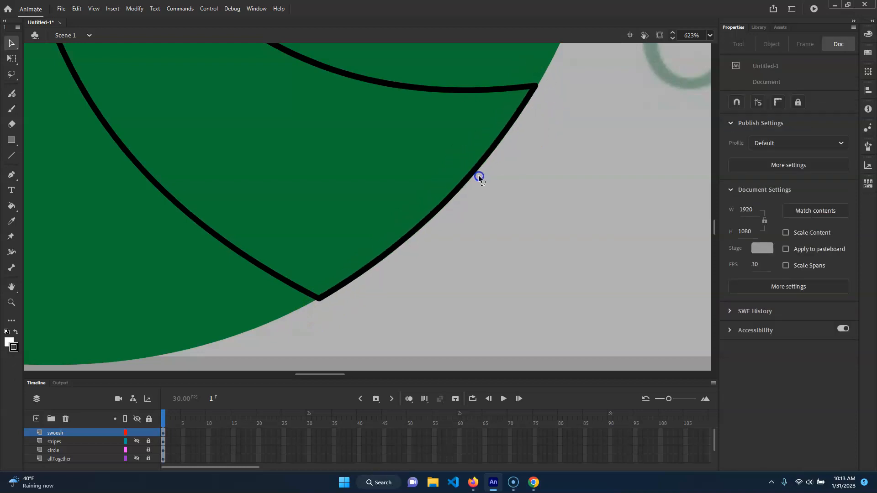
Fill the upper and lower swoosh regions with white using the Paint Bucket tool
{"action": "key", "text": "ctrl+minus"}
{"action": "key", "text": "ctrl+minus"}
{"action": "key", "text": "space"}
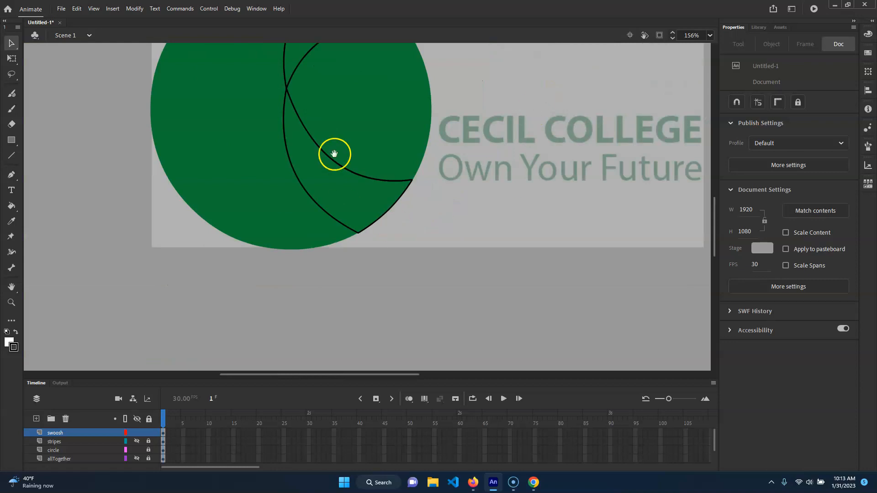
{"action": "left_click_drag", "start_coordinate": [334, 154], "coordinate": [329, 212]}
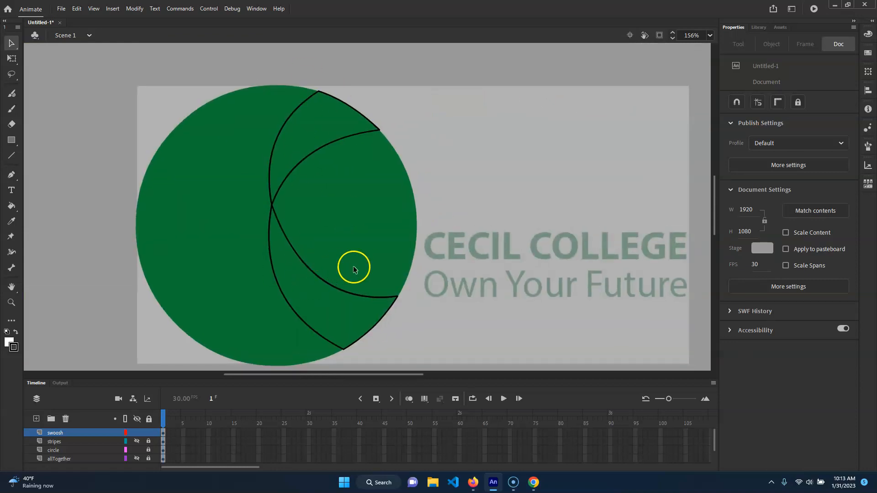
{"action": "double_click", "coordinate": [344, 293]}
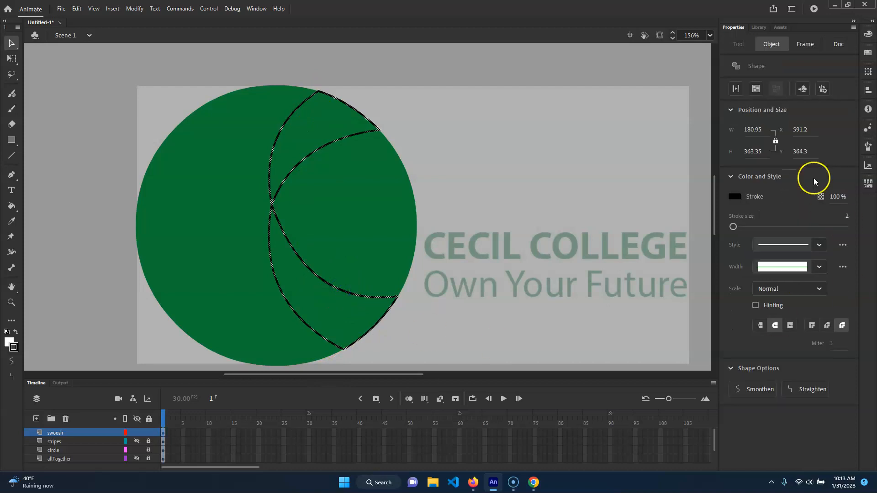
{"action": "left_click", "coordinate": [415, 141]}
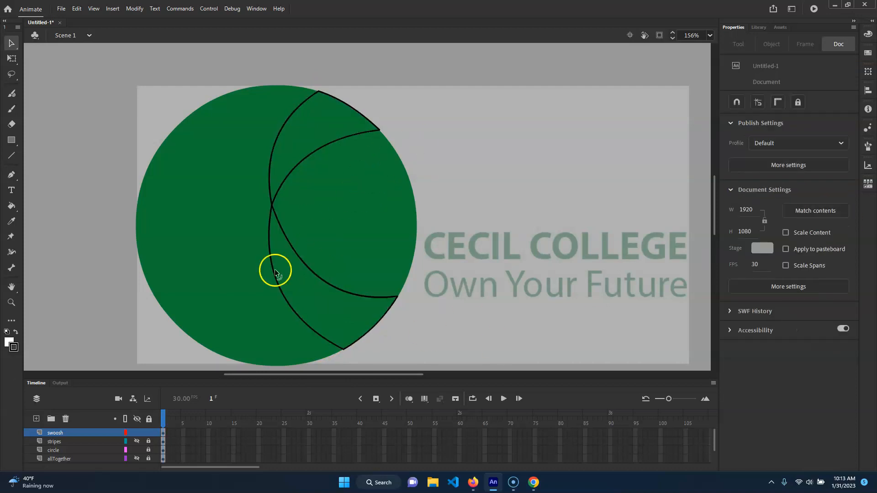
{"action": "left_click", "coordinate": [11, 205]}
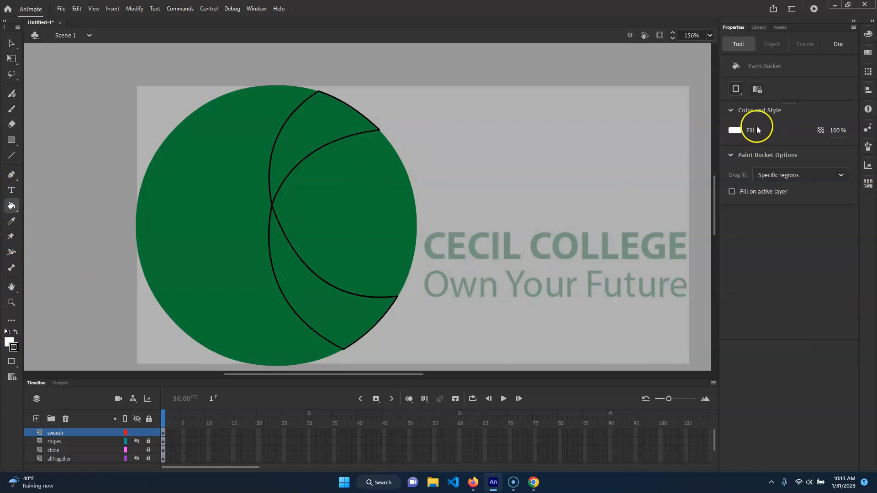
{"action": "left_click", "coordinate": [310, 124]}
{"action": "left_click", "coordinate": [349, 317]}
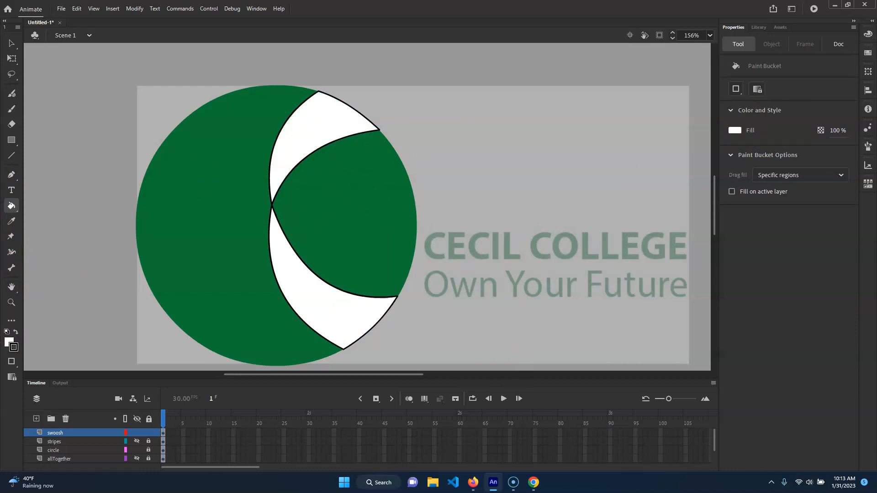
Delete the black outline around both swoosh regions, keeping their white fills
{"action": "left_click", "coordinate": [10, 43]}
{"action": "double_click", "coordinate": [273, 208]}
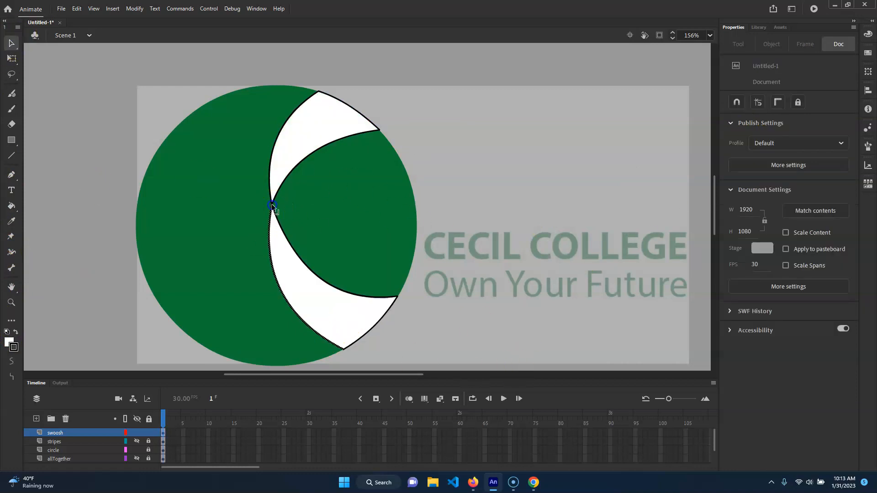
{"action": "left_click", "coordinate": [321, 121]}
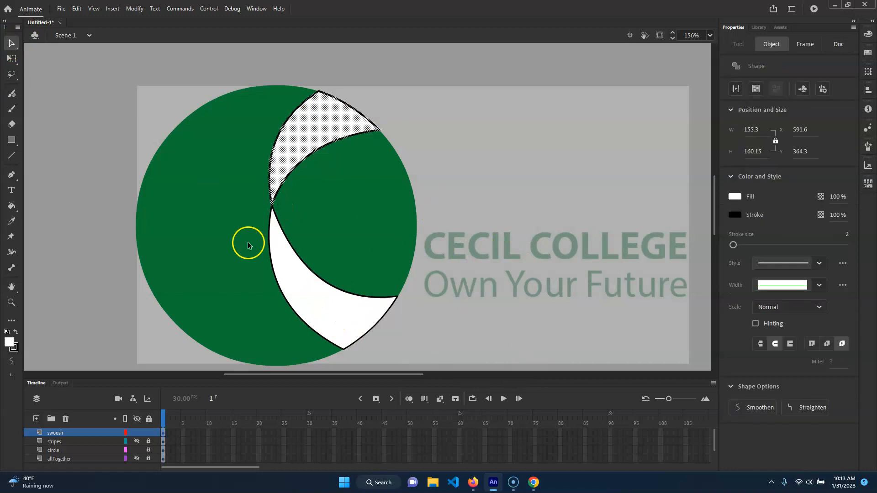
{"action": "left_click", "coordinate": [325, 307], "text": "shift"}
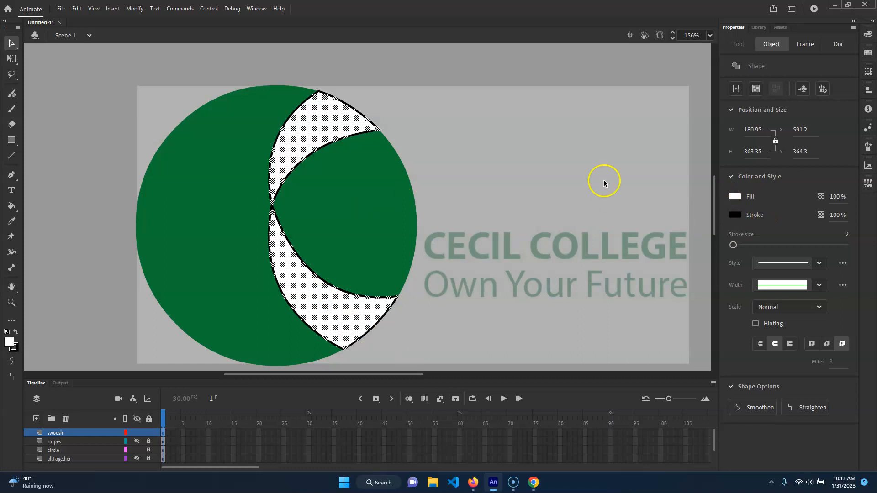
{"action": "left_click", "coordinate": [376, 198]}
{"action": "double_click", "coordinate": [330, 143]}
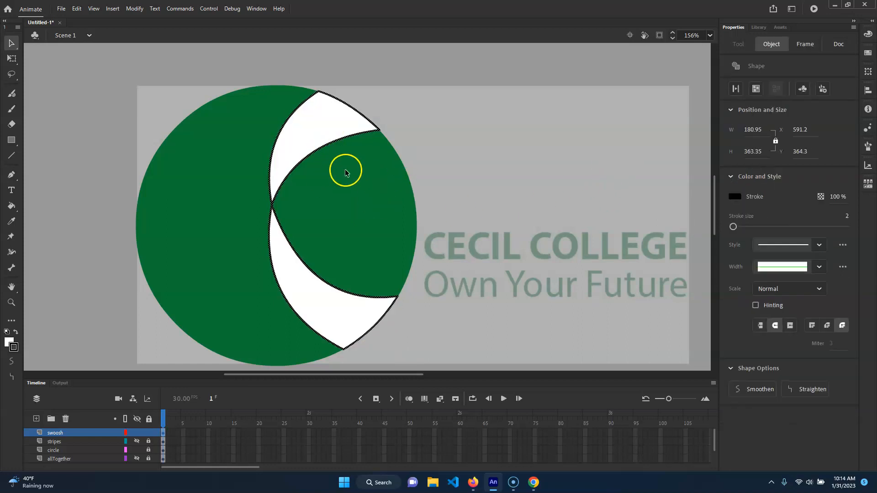
{"action": "key", "text": "Delete"}
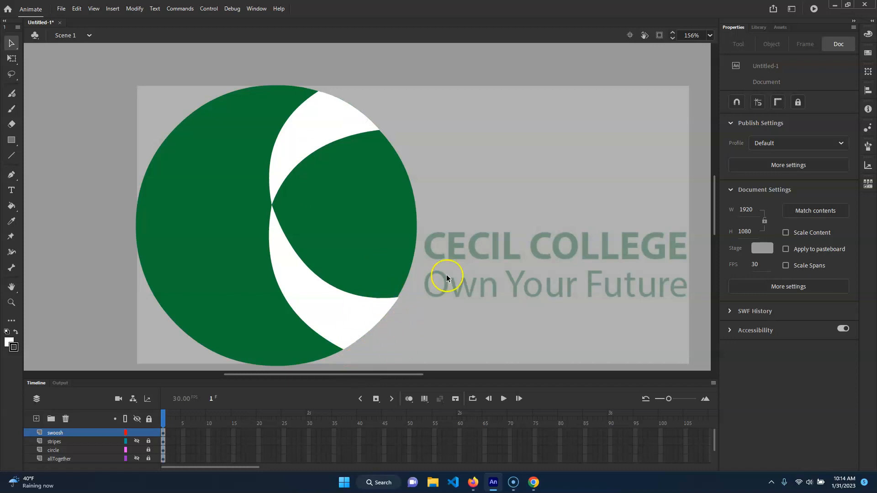
Show the stripes layer and save the document to the Desktop as coneLogoGraphic
{"action": "left_click", "coordinate": [137, 441]}
{"action": "key", "text": "ctrl+minus"}
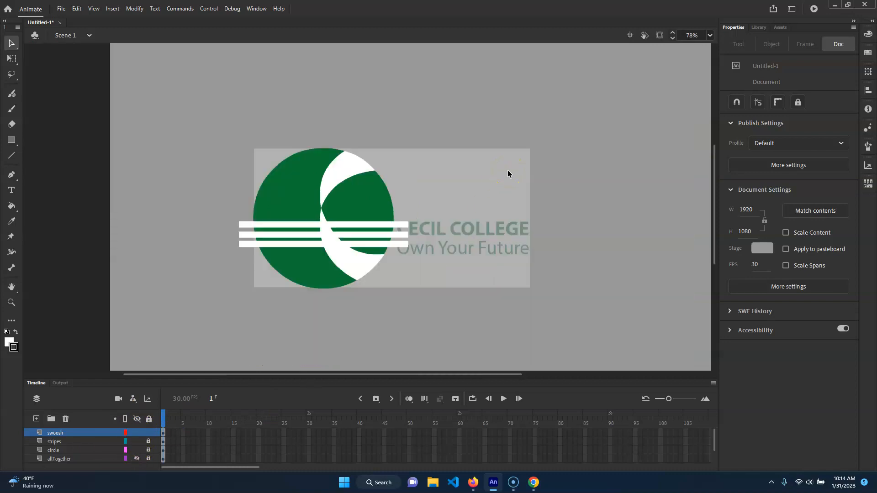
{"action": "key", "text": "ctrl+s"}
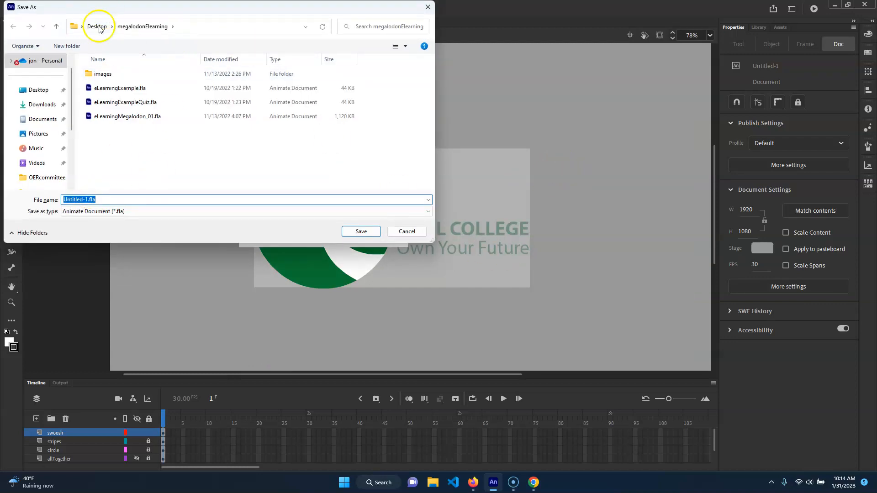
{"action": "left_click", "coordinate": [97, 26]}
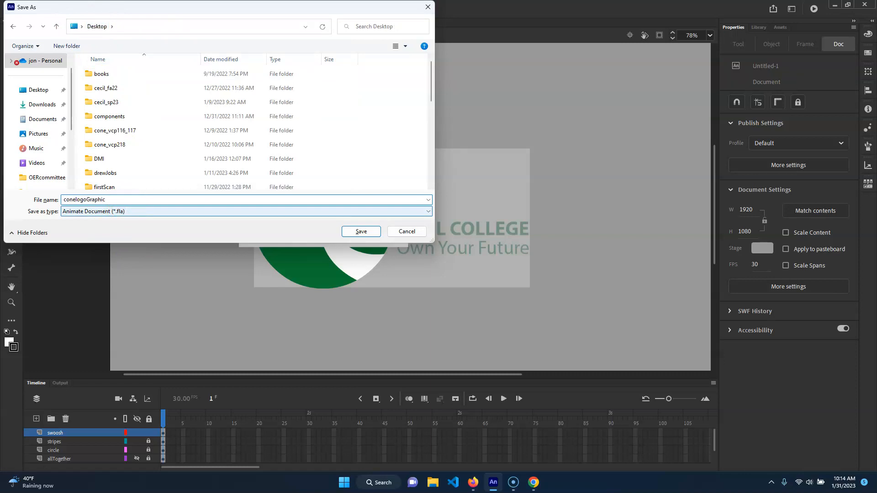
{"action": "key", "text": "BackSpace"}
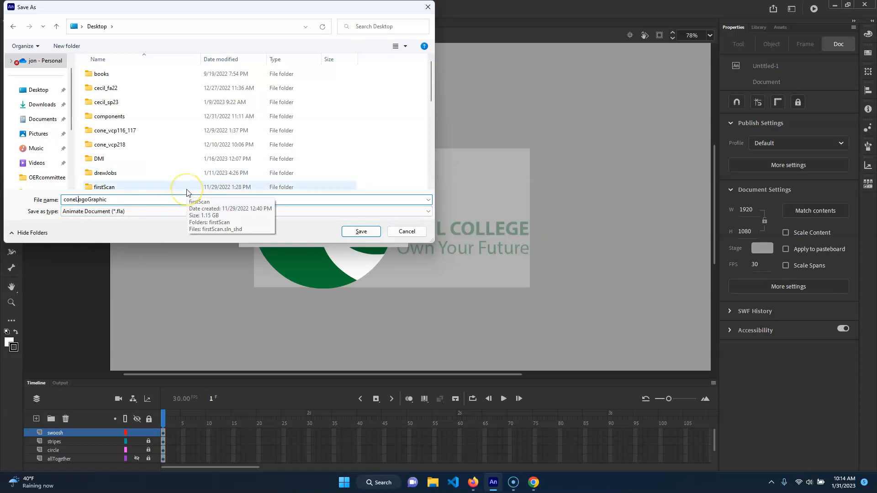
{"action": "left_click", "coordinate": [371, 235]}
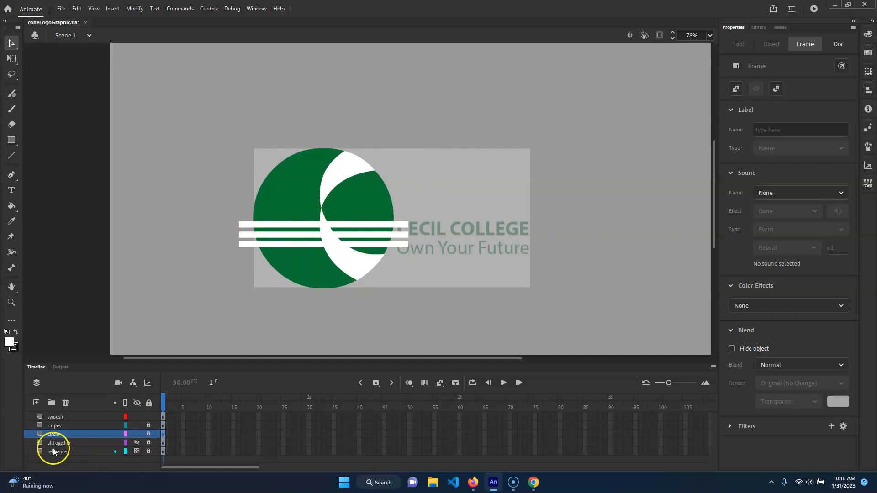
Duplicate the circle layer to the top of the layer stack and name the copy circle_mask
{"action": "right_click", "coordinate": [68, 438]}
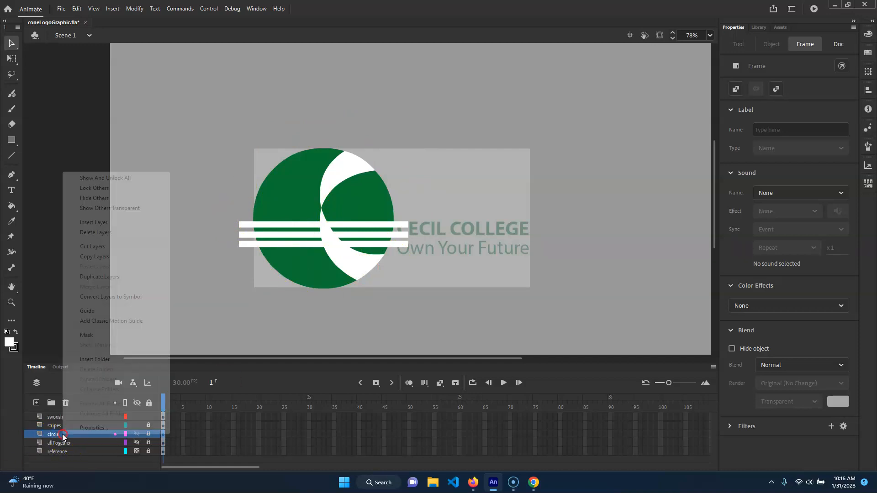
{"action": "left_click", "coordinate": [109, 277]}
{"action": "left_click_drag", "start_coordinate": [48, 434], "coordinate": [64, 415]}
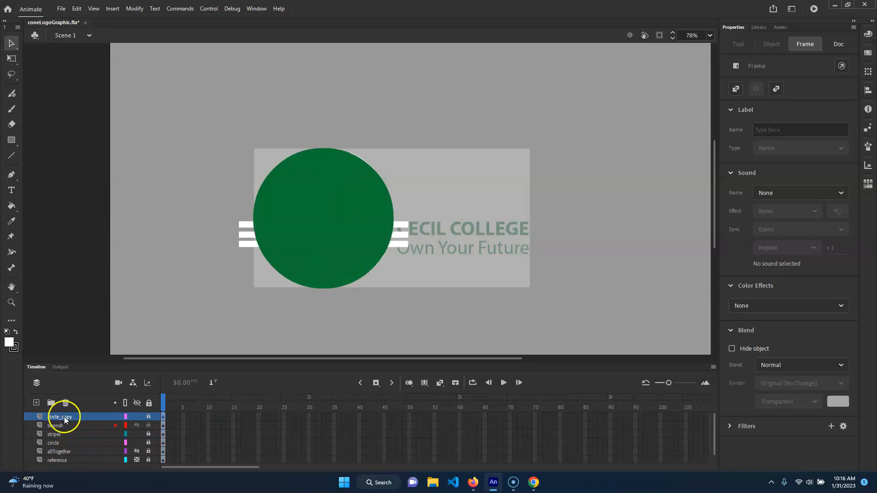
{"action": "double_click", "coordinate": [67, 417]}
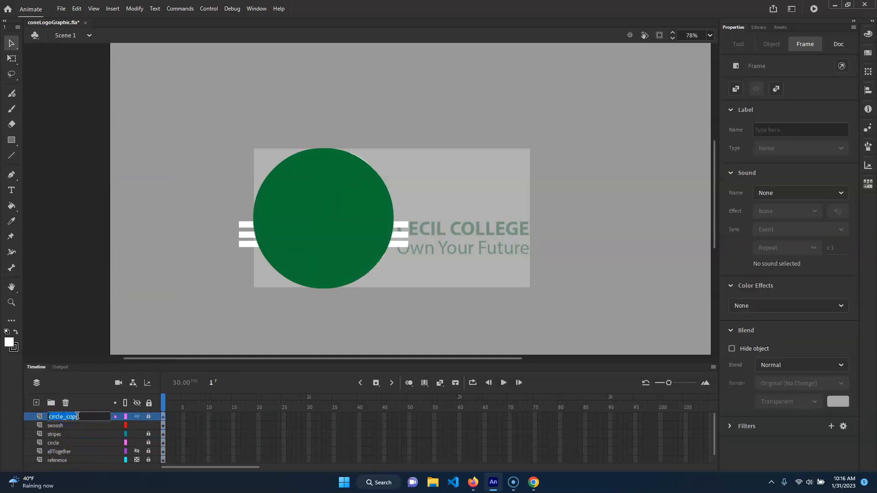
{"action": "type", "text": "circle_mask"}
{"action": "key", "text": "Return"}
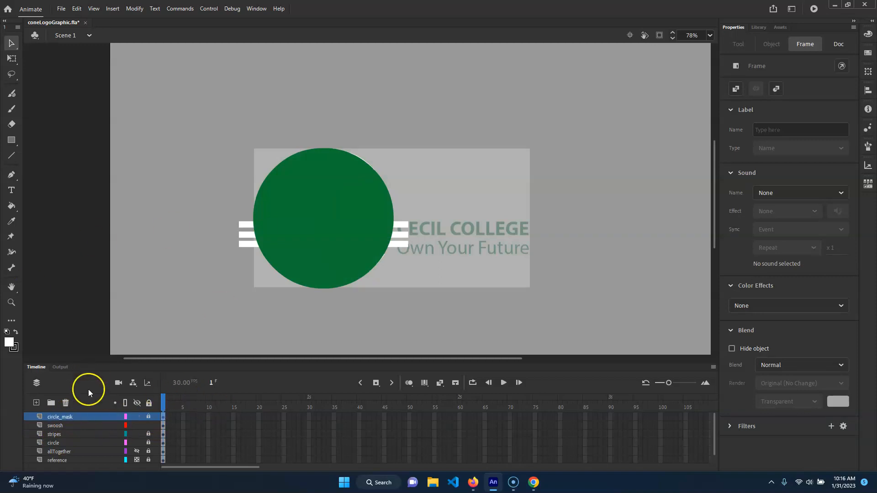
Turn the circle_mask layer into a mask for the swoosh layer, and select the swoosh layer
{"action": "right_click", "coordinate": [63, 417]}
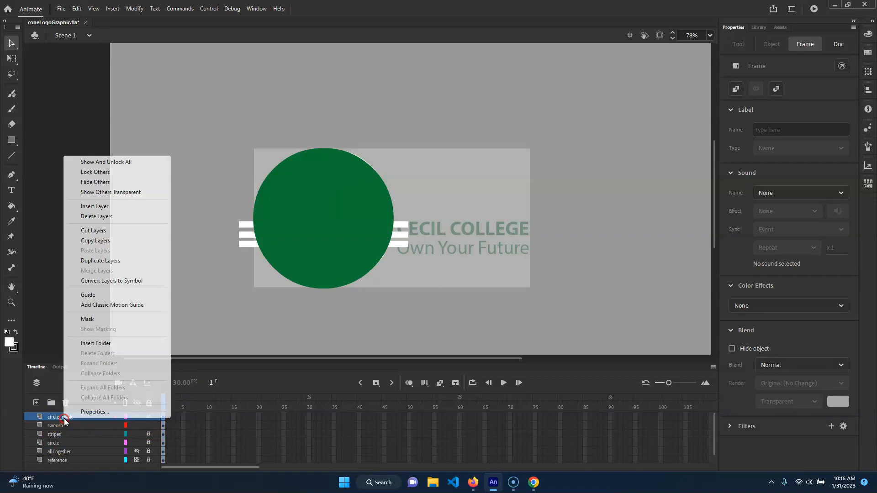
{"action": "left_click", "coordinate": [109, 319]}
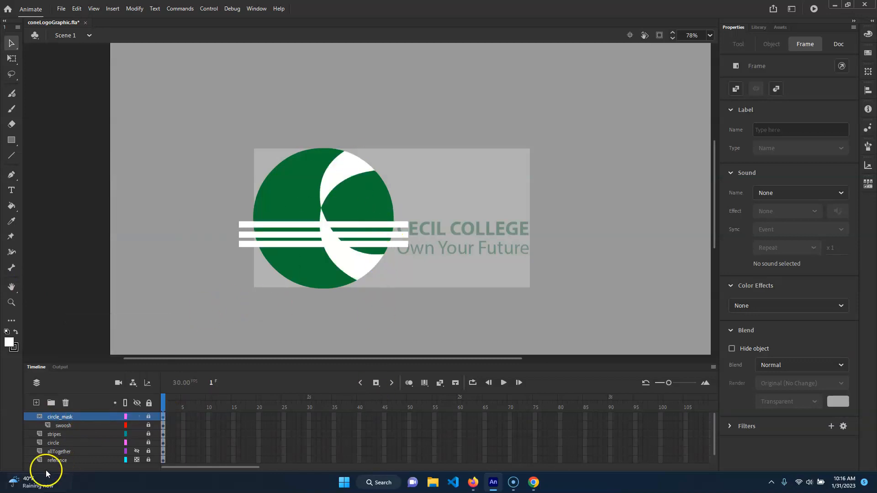
{"action": "left_click", "coordinate": [65, 426]}
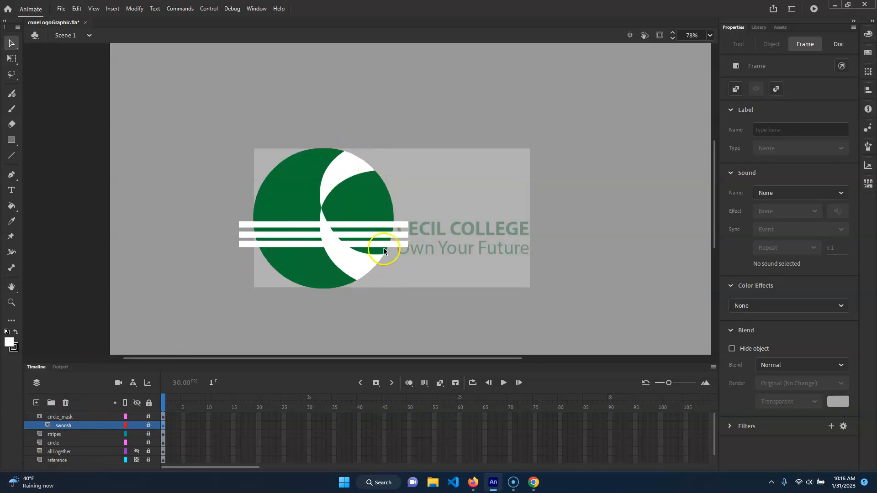
Place the stripes layer beneath the swoosh layer inside the circle_mask group so the mask clips it too
{"action": "left_click", "coordinate": [58, 417]}
{"action": "left_click", "coordinate": [59, 444]}
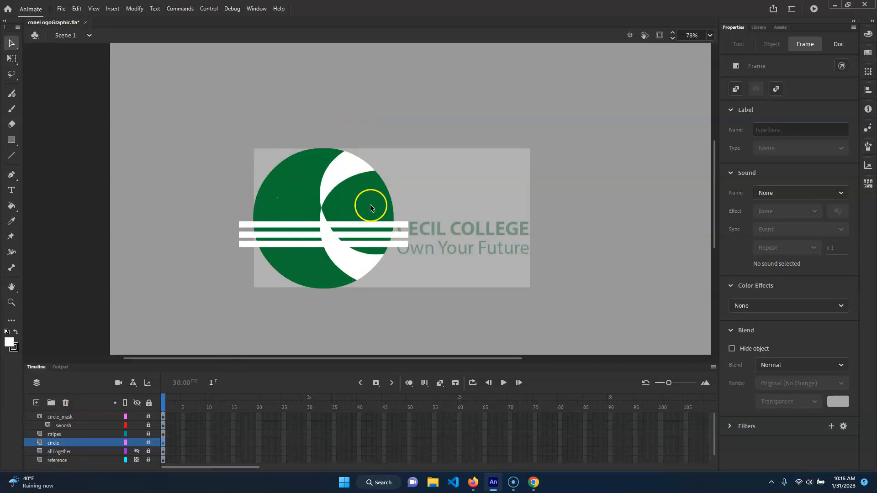
{"action": "left_click", "coordinate": [54, 435]}
{"action": "mouse_move", "coordinate": [76, 434]}
{"action": "left_mouse_down"}
{"action": "mouse_move", "coordinate": [59, 431]}
{"action": "mouse_move", "coordinate": [61, 413]}
{"action": "mouse_move", "coordinate": [63, 433]}
{"action": "mouse_move", "coordinate": [77, 419]}
{"action": "mouse_move", "coordinate": [45, 444]}
{"action": "mouse_move", "coordinate": [70, 434]}
{"action": "left_mouse_up"}
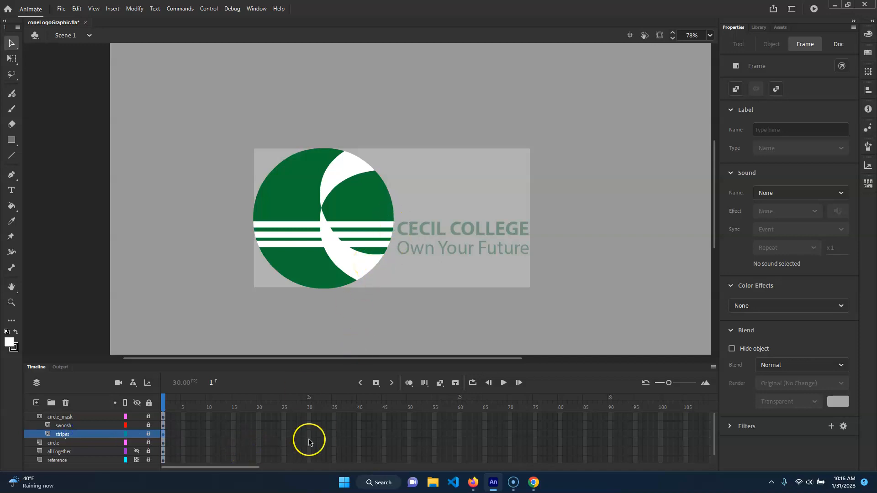
Unlock the stripes layer, move the three white stripes sideways and slightly down, and relock the layer to test the mask
{"action": "left_click", "coordinate": [149, 434]}
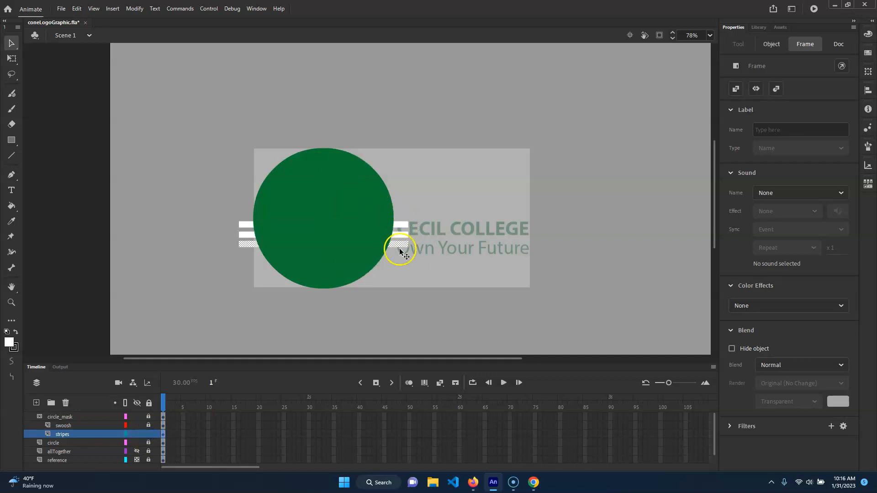
{"action": "left_click", "coordinate": [400, 238]}
{"action": "left_click", "coordinate": [407, 224], "text": "shift"}
{"action": "left_click_drag", "start_coordinate": [468, 238], "coordinate": [467, 239]}
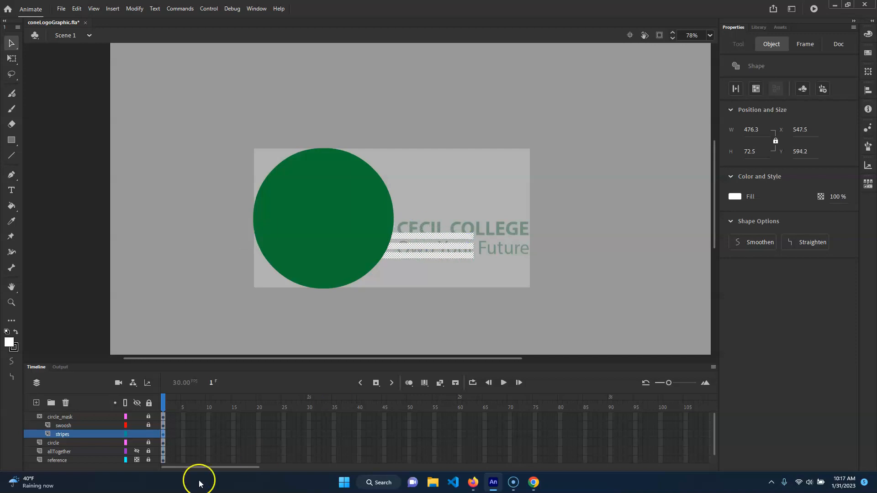
{"action": "left_click", "coordinate": [148, 434]}
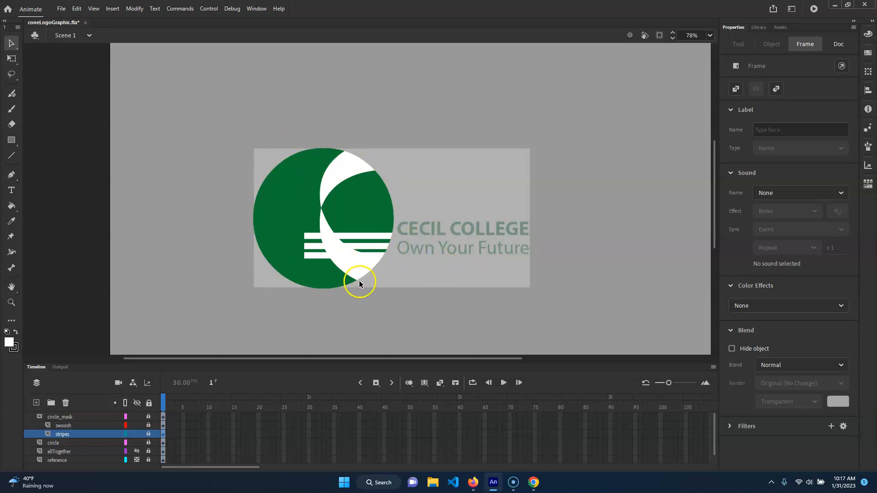
Undo the stripe move and the unlocking of the stripes layer
{"action": "key", "text": "ctrl+z"}
{"action": "key", "text": "ctrl+z"}
{"action": "key", "text": "ctrl+z"}
{"action": "key", "text": "ctrl+z"}
{"action": "left_click", "coordinate": [462, 261]}
{"action": "key", "text": "ctrl+z"}
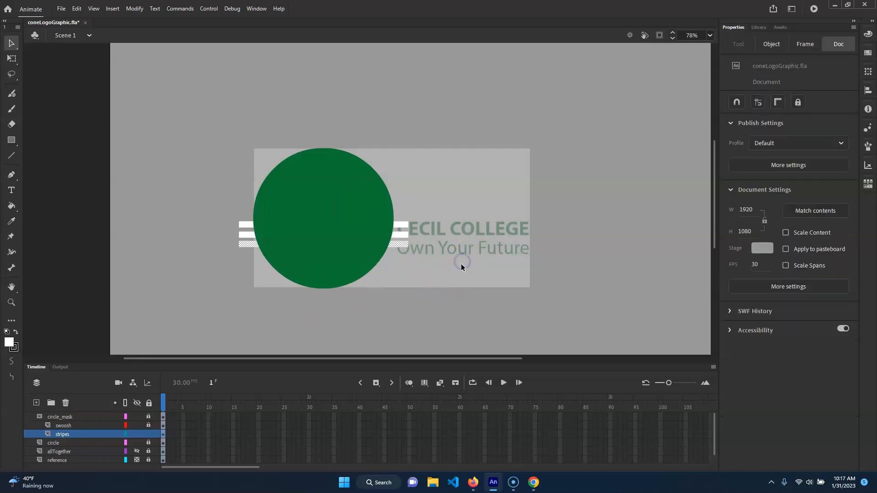
{"action": "key", "text": "ctrl+z"}
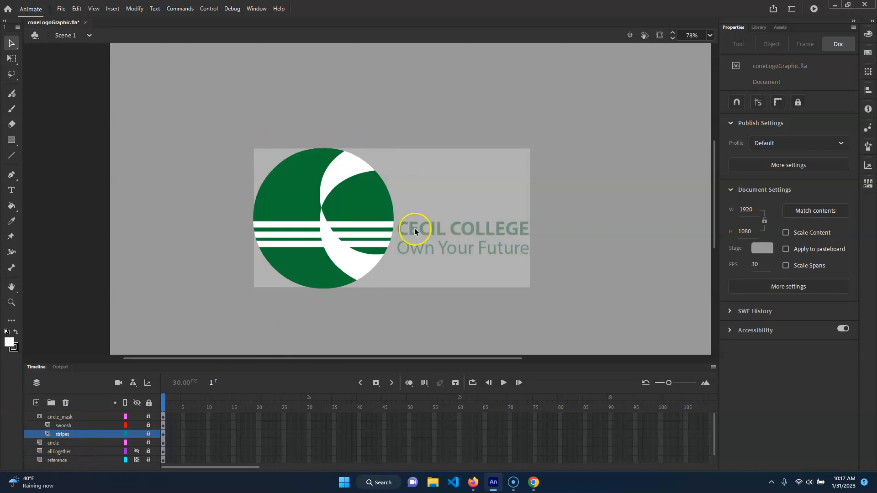
Show and unlock the allTogether layer, copy the CECIL COLLEGE and Own Your Future text lines, and hide the layer again
{"action": "left_click", "coordinate": [61, 452]}
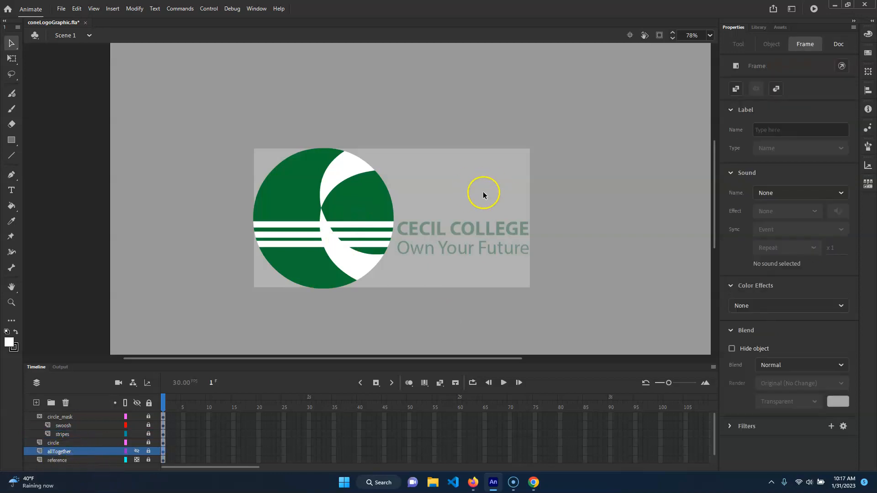
{"action": "left_click", "coordinate": [137, 452]}
{"action": "left_click", "coordinate": [148, 452]}
{"action": "left_click", "coordinate": [523, 180]}
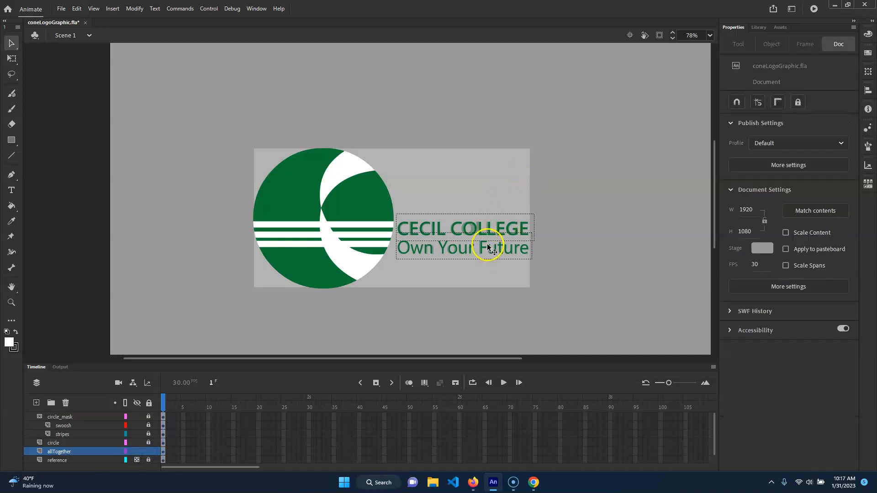
{"action": "left_click", "coordinate": [487, 243]}
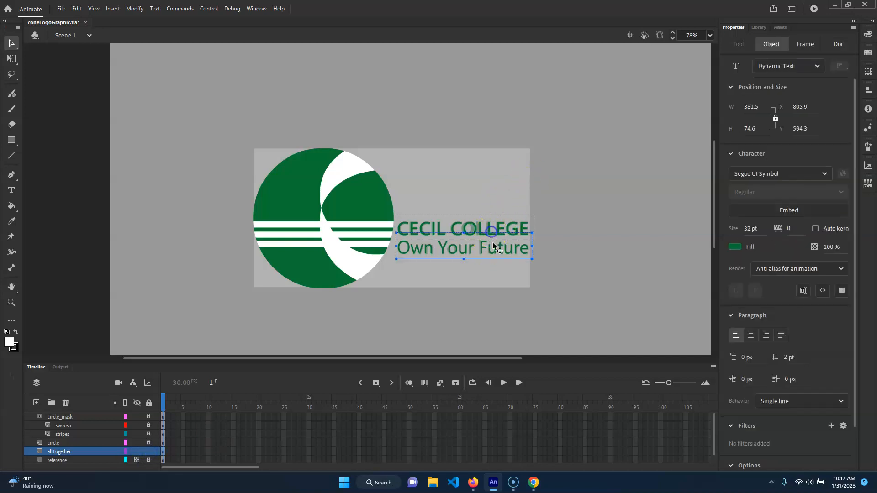
{"action": "left_click", "coordinate": [510, 226], "text": "shift"}
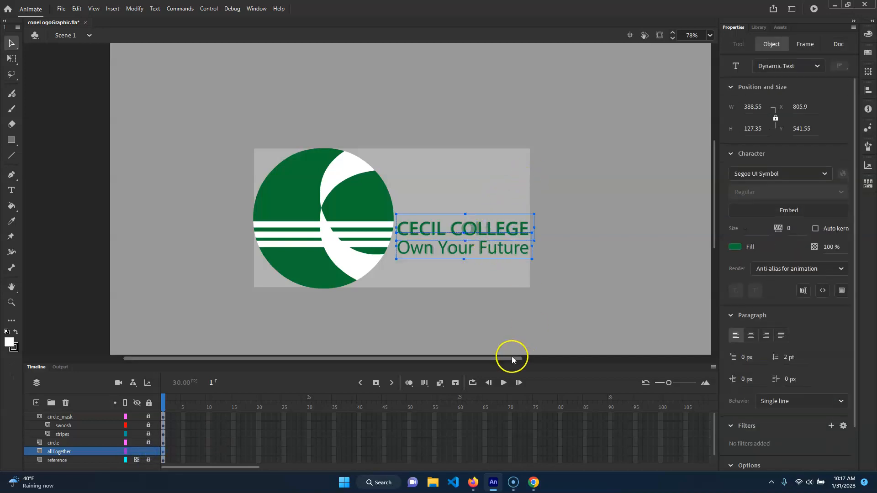
{"action": "left_click", "coordinate": [136, 452]}
Add a layer above circle_mask, paste the two text lines in place on it, and rename the layer Text
{"action": "left_click", "coordinate": [37, 414]}
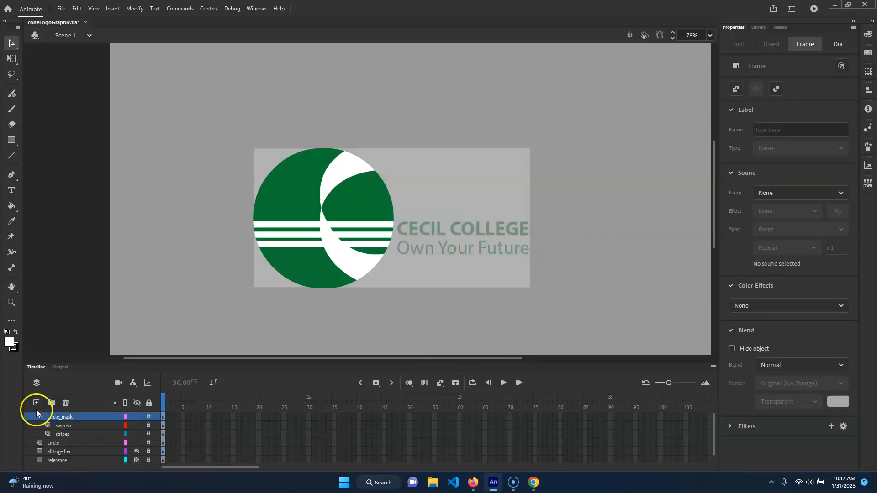
{"action": "left_click", "coordinate": [36, 402]}
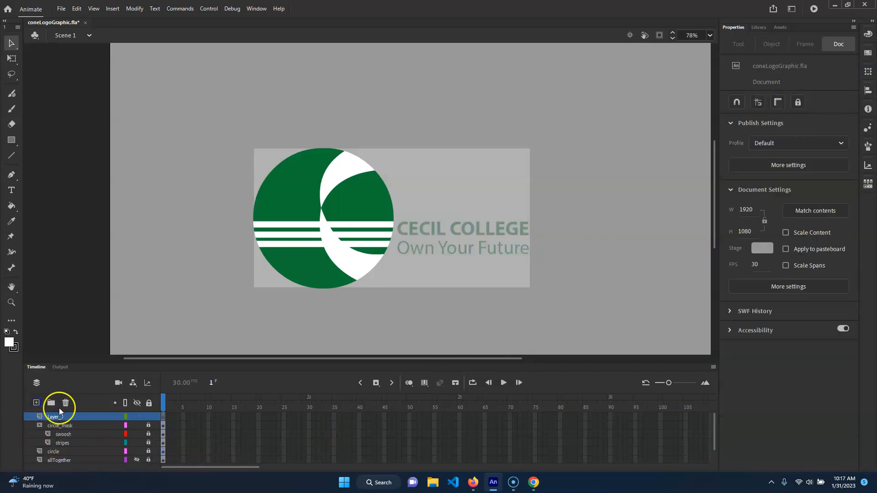
{"action": "left_click", "coordinate": [412, 244]}
{"action": "double_click", "coordinate": [56, 416]}
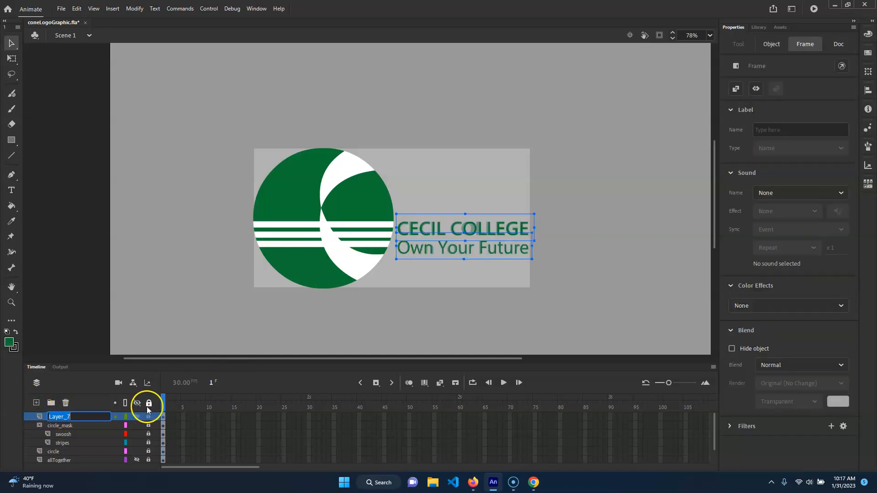
{"action": "type", "text": "Tes"}
{"action": "key", "text": "Return"}
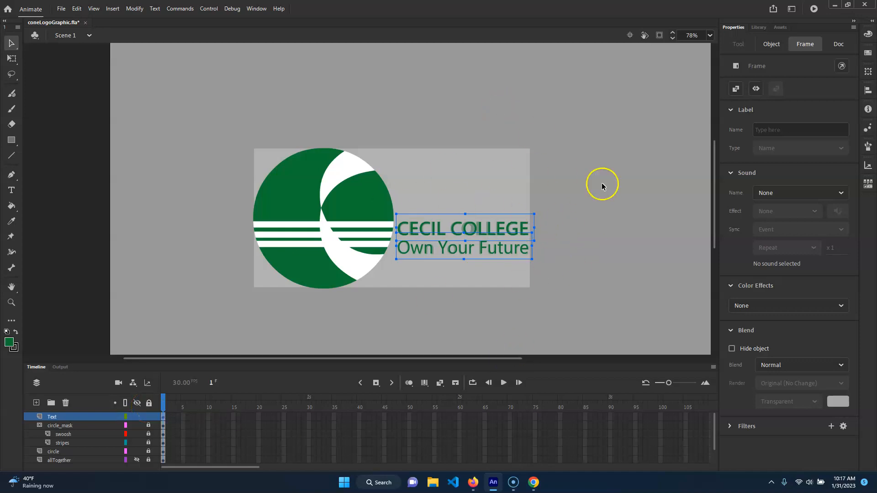
Add a Drop Shadow filter to both the CECIL COLLEGE and Own Your Future text lines
{"action": "left_click", "coordinate": [550, 147]}
{"action": "left_click", "coordinate": [479, 230]}
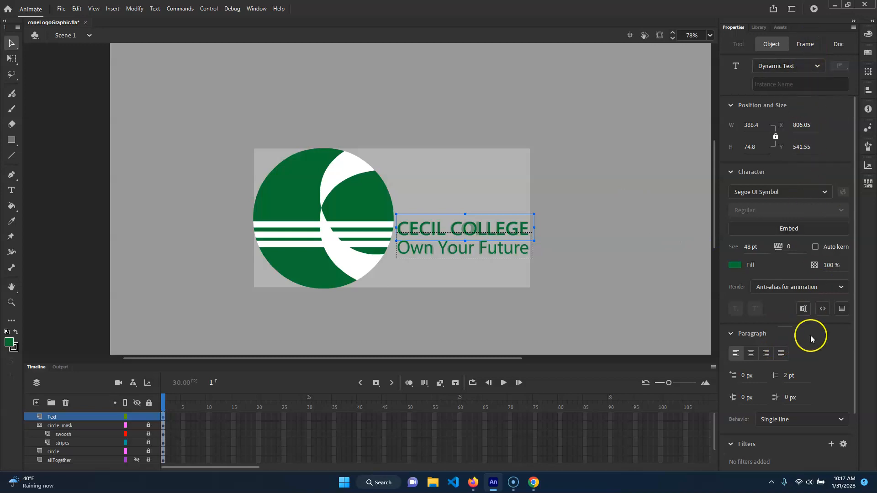
{"action": "scroll", "coordinate": [811, 338], "scroll_direction": "down", "scroll_amount": 3}
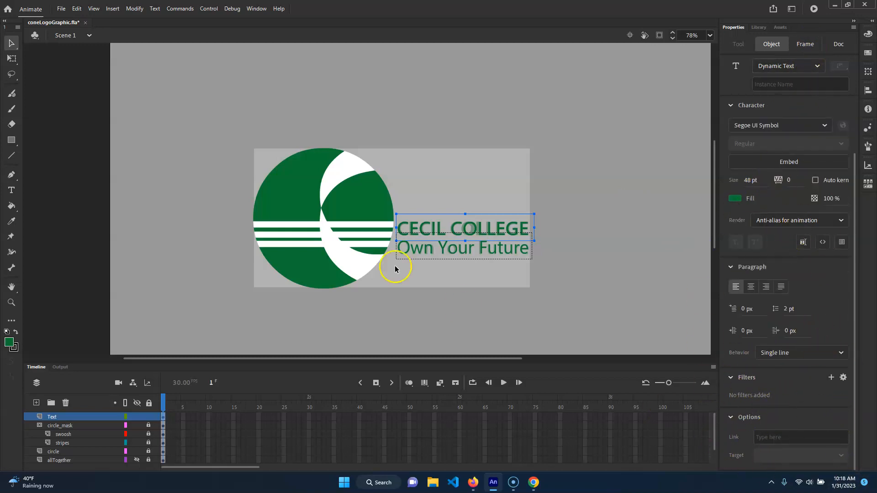
{"action": "scroll", "coordinate": [483, 235], "scroll_direction": "up", "scroll_amount": 2}
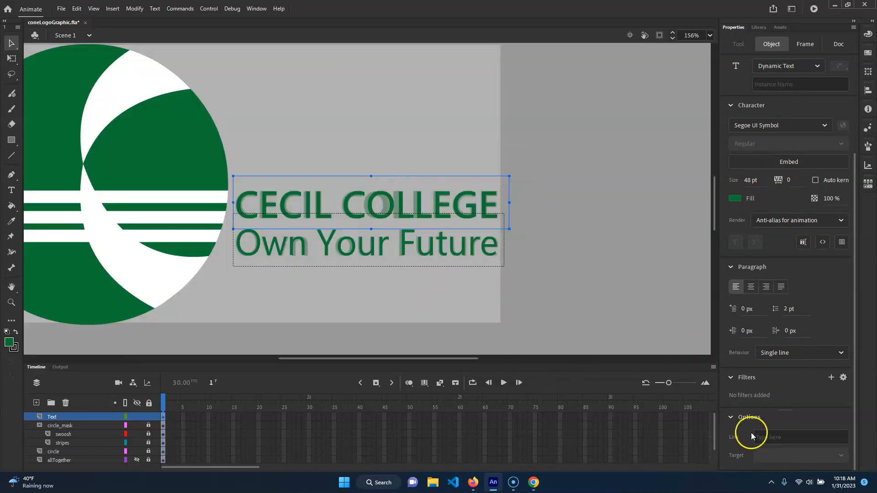
{"action": "left_click", "coordinate": [455, 252], "text": "shift"}
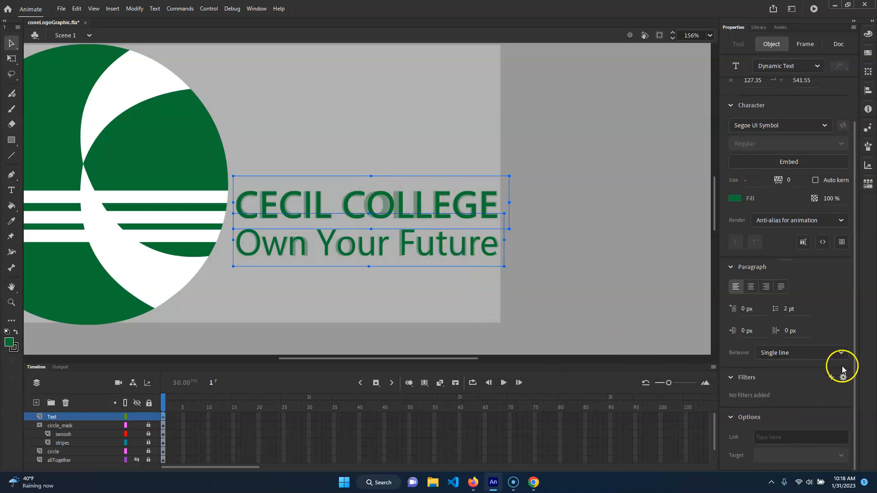
{"action": "left_click", "coordinate": [831, 378]}
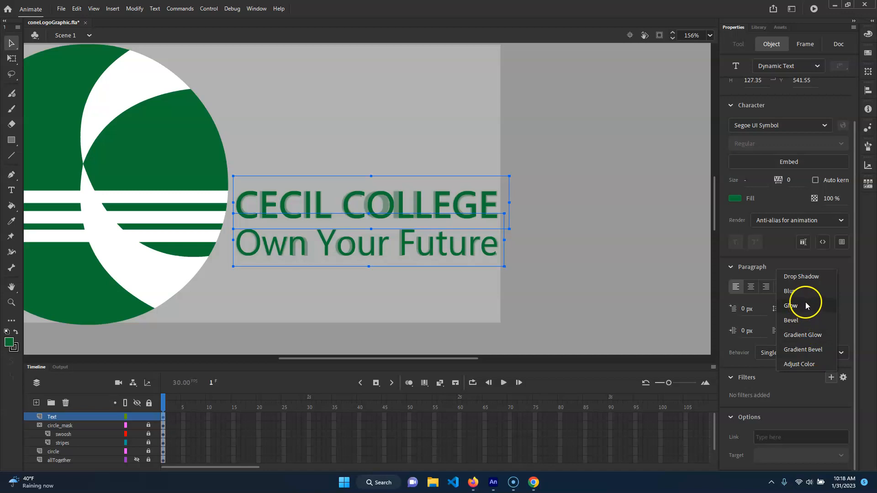
{"action": "left_click", "coordinate": [819, 277]}
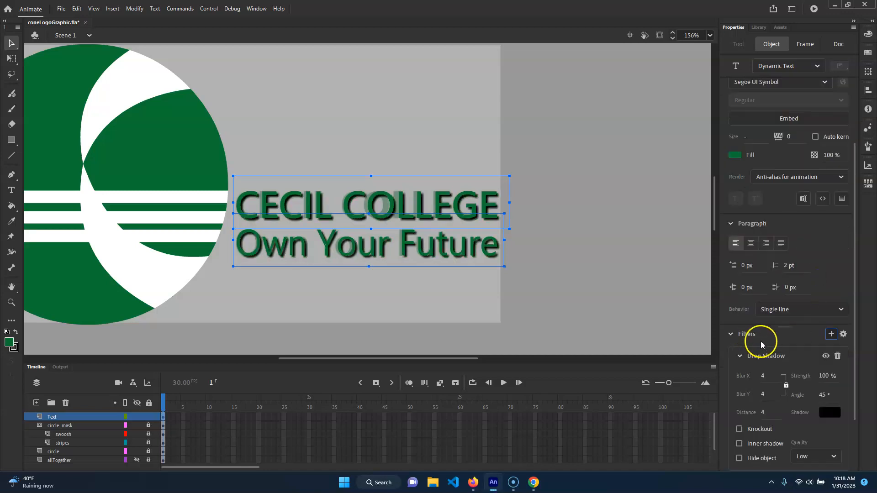
Set the text's drop shadow to a linked X and Y blur of 2 and an angle of 60°
{"action": "left_click", "coordinate": [767, 375]}
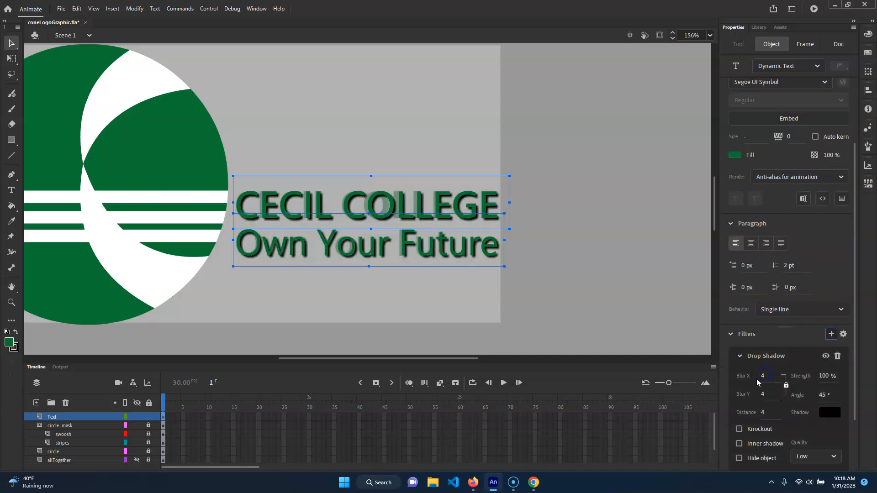
{"action": "left_click", "coordinate": [762, 376]}
{"action": "type", "text": "2"}
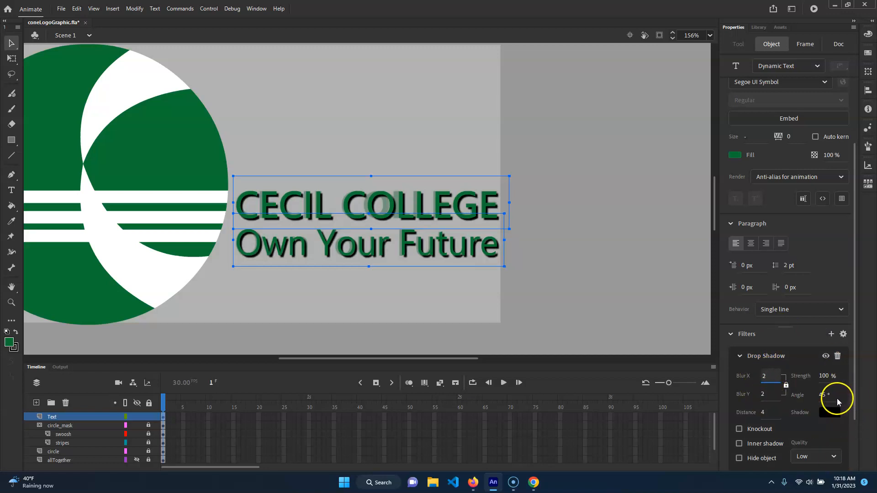
{"action": "left_click", "coordinate": [824, 395]}
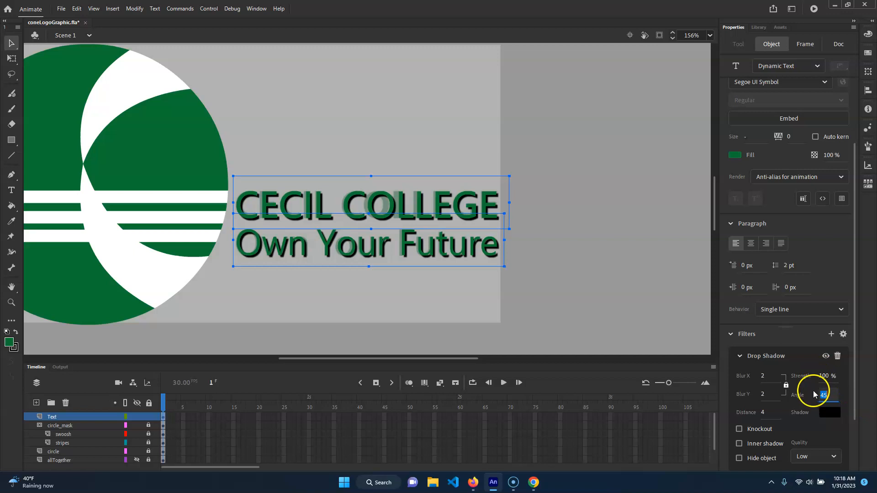
{"action": "mouse_move", "coordinate": [825, 396]}
{"action": "left_mouse_down"}
{"action": "mouse_move", "coordinate": [805, 395]}
{"action": "mouse_move", "coordinate": [821, 395]}
{"action": "left_mouse_up"}
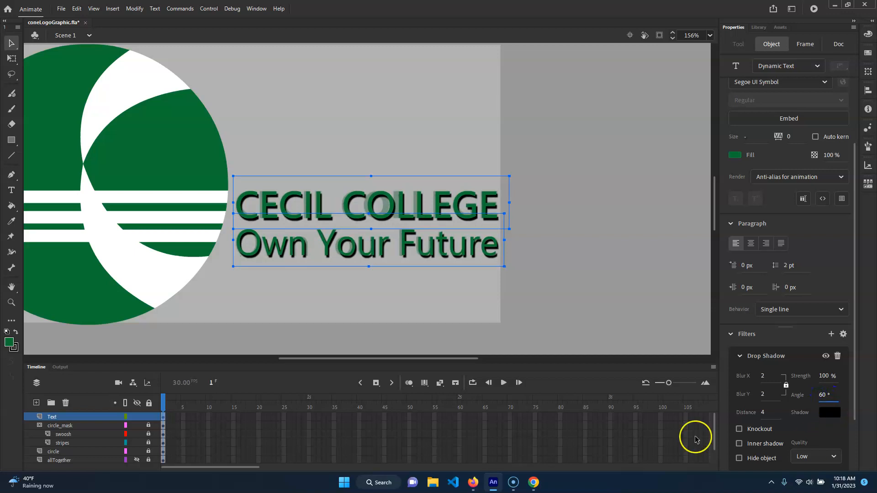
{"action": "scroll", "coordinate": [505, 198], "scroll_direction": "down", "scroll_amount": 3}
{"action": "scroll", "coordinate": [570, 296], "scroll_direction": "up", "scroll_amount": 3}
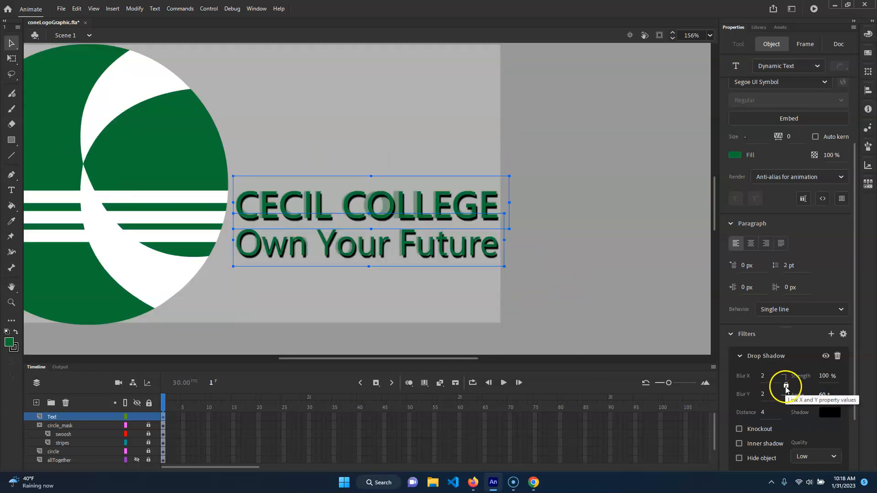
Set the drop shadow's distance to 2 and reselect both text lines to review the filter settings
{"action": "left_click", "coordinate": [767, 396]}
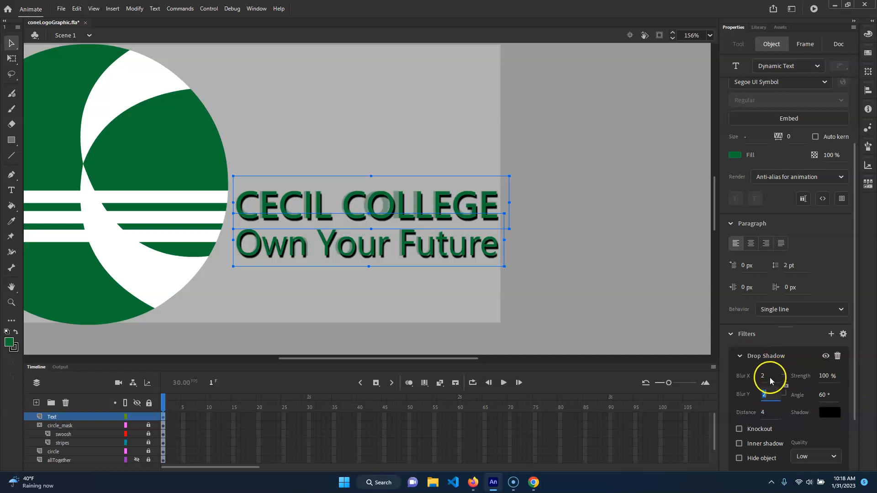
{"action": "left_click", "coordinate": [763, 414]}
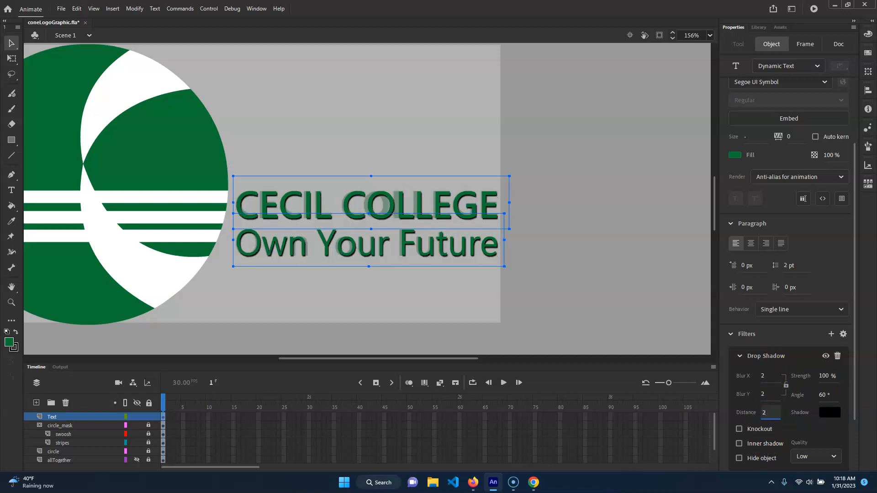
{"action": "left_click", "coordinate": [699, 298]}
{"action": "left_click", "coordinate": [456, 237]}
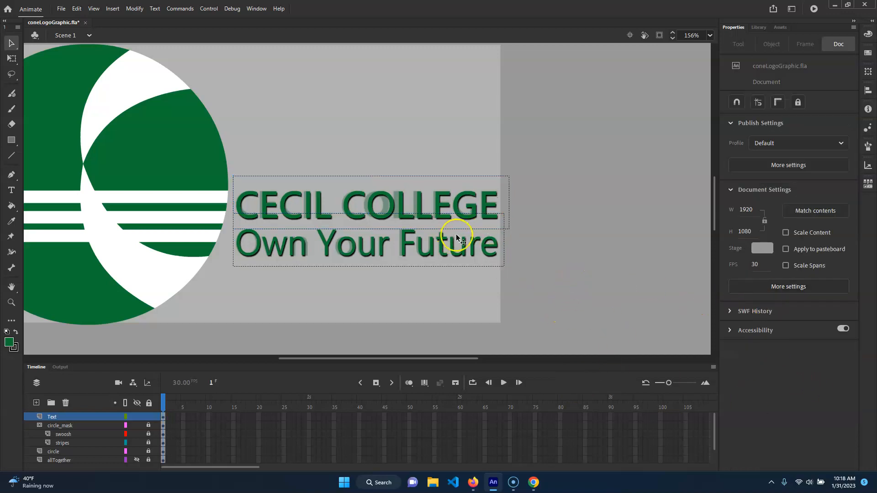
{"action": "left_click", "coordinate": [472, 198], "text": "shift"}
{"action": "scroll", "coordinate": [789, 366], "scroll_direction": "down", "scroll_amount": 5}
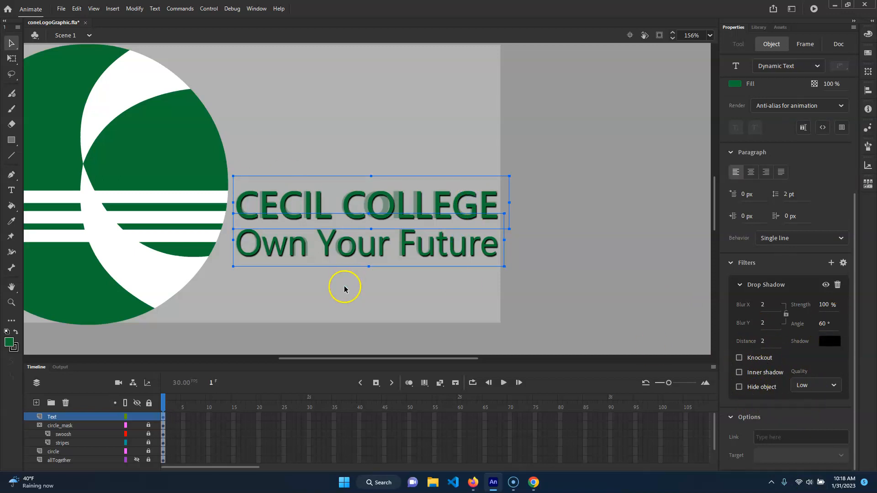
Unlock the circle layer and make it the active layer
{"action": "left_click_drag", "start_coordinate": [325, 118], "coordinate": [454, 155]}
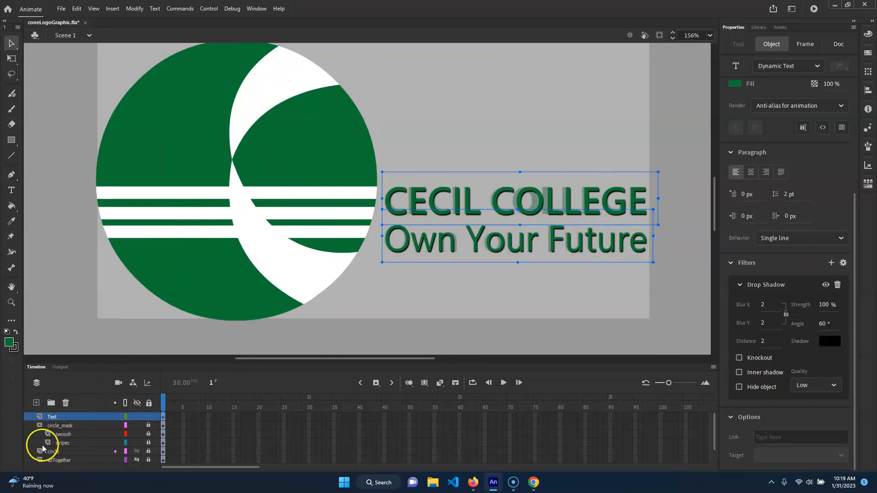
{"action": "left_click", "coordinate": [51, 451]}
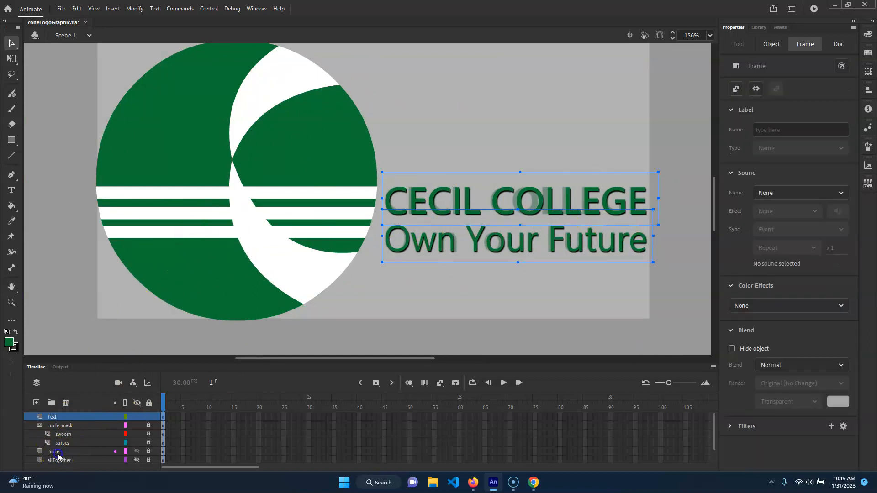
{"action": "left_click", "coordinate": [149, 452]}
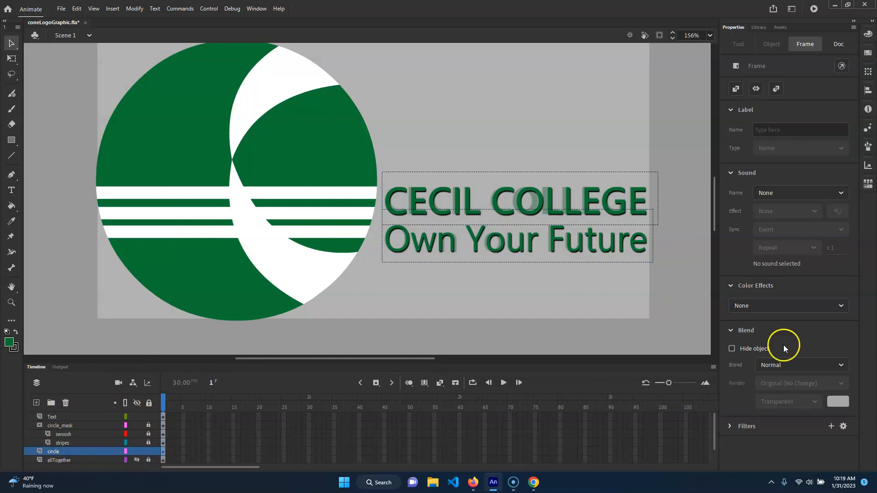
{"action": "left_click", "coordinate": [829, 309]}
{"action": "left_click", "coordinate": [809, 303]}
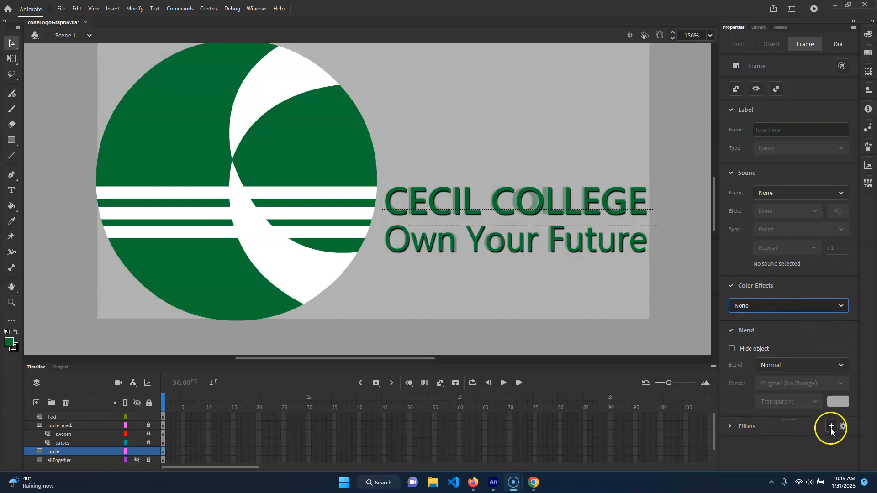
{"action": "left_click", "coordinate": [838, 365]}
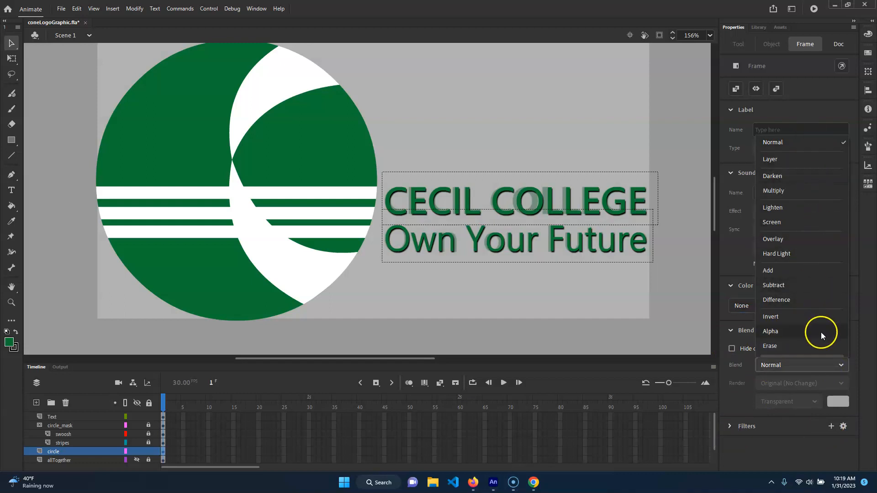
{"action": "left_click", "coordinate": [804, 360]}
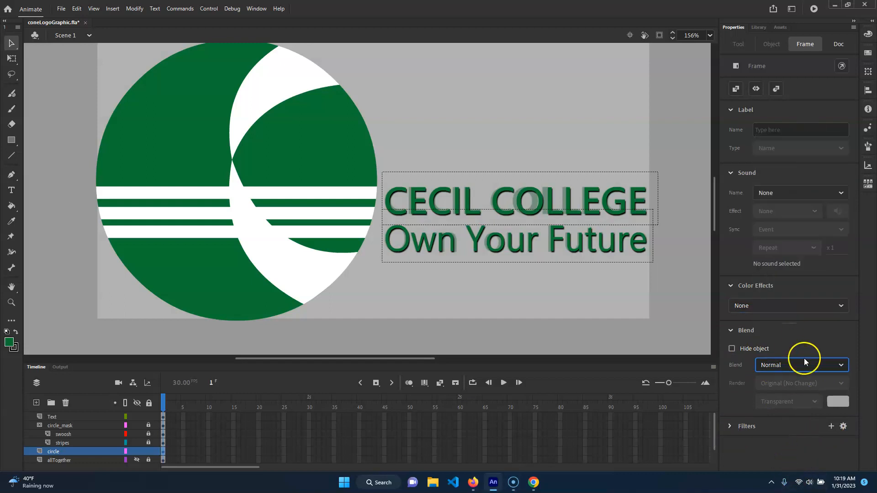
Try adding a Drop Shadow filter to the circle layer's frame and remove it again
{"action": "left_click", "coordinate": [831, 428]}
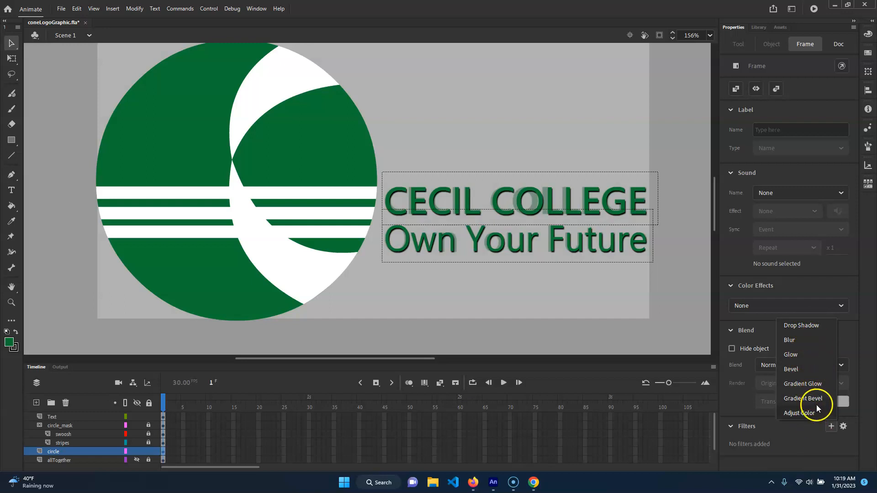
{"action": "left_click", "coordinate": [812, 325]}
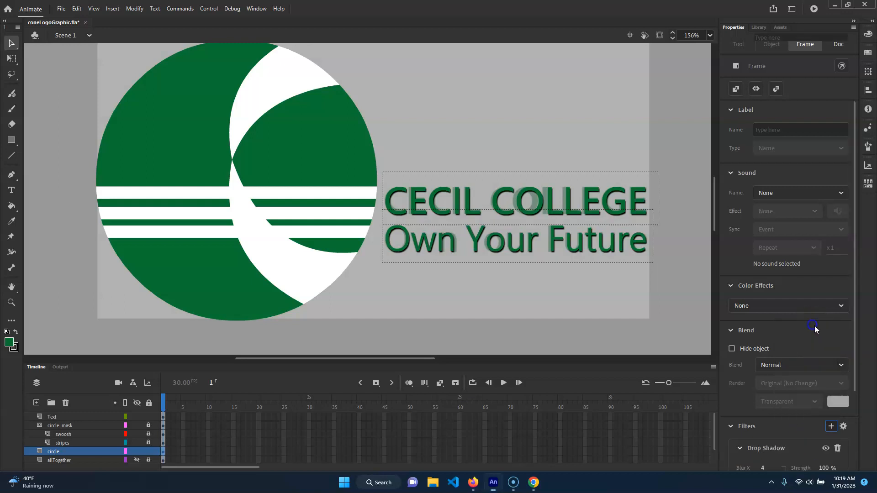
{"action": "scroll", "coordinate": [789, 405], "scroll_direction": "down", "scroll_amount": 3}
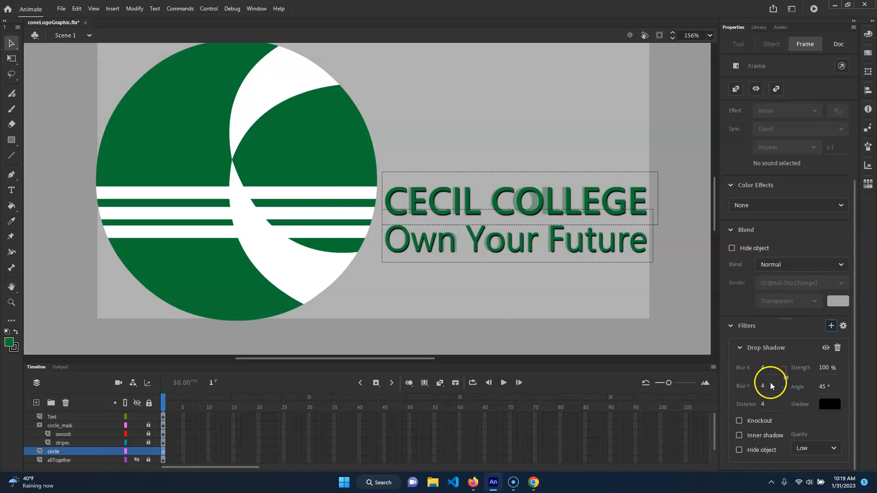
{"action": "scroll", "coordinate": [783, 317], "scroll_direction": "up", "scroll_amount": 3}
{"action": "scroll", "coordinate": [783, 318], "scroll_direction": "down", "scroll_amount": 3}
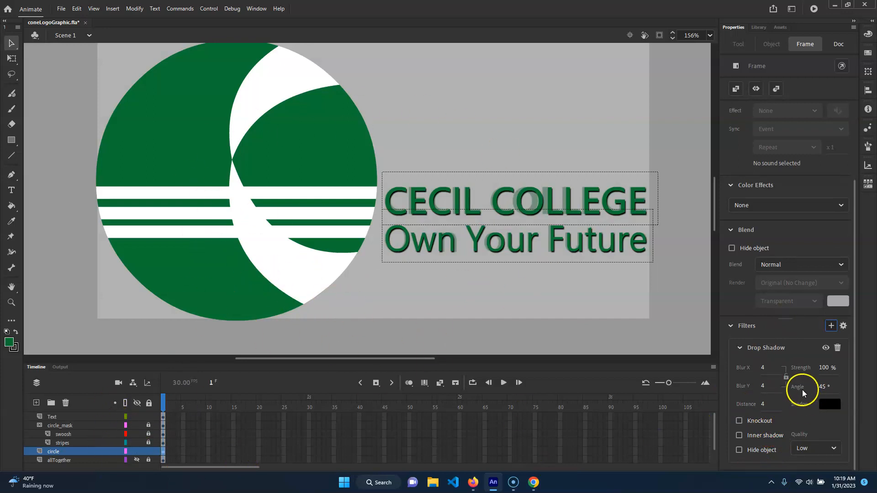
{"action": "left_click", "coordinate": [326, 349]}
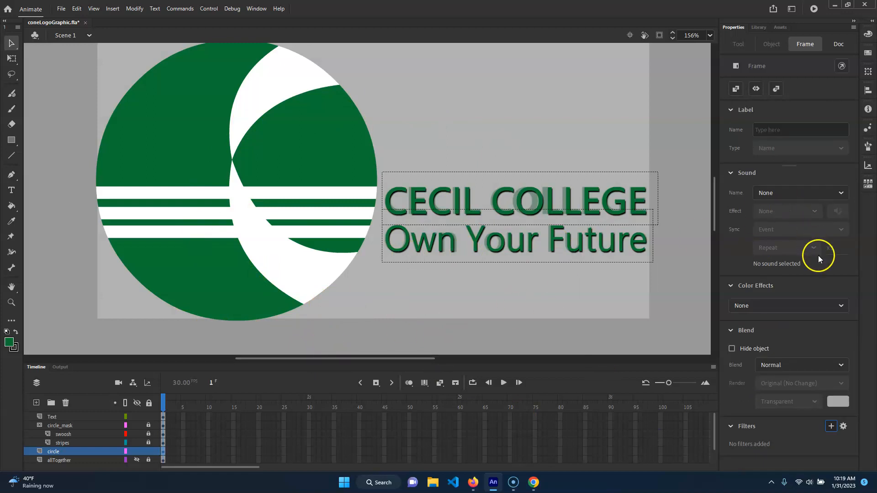
Convert the green circle on the circle layer into a Movie Clip symbol named logoCircle_mc
{"action": "left_click", "coordinate": [37, 452]}
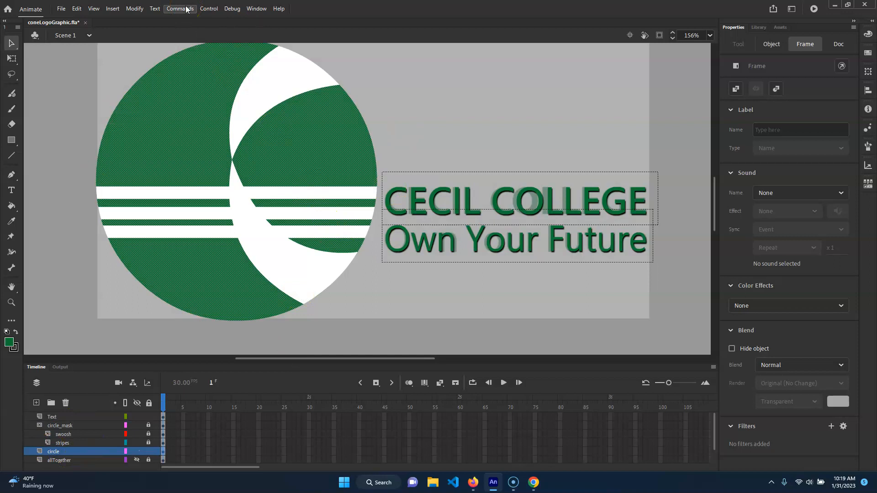
{"action": "key", "text": "F8"}
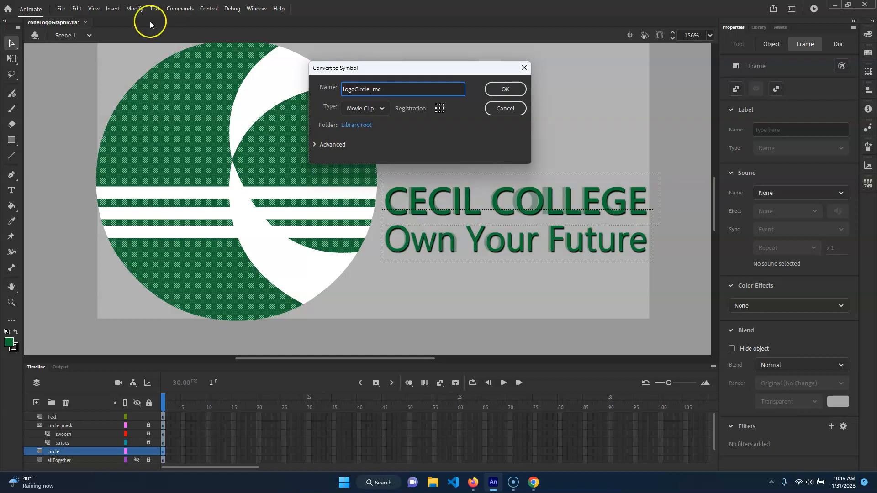
{"action": "left_click", "coordinate": [506, 89]}
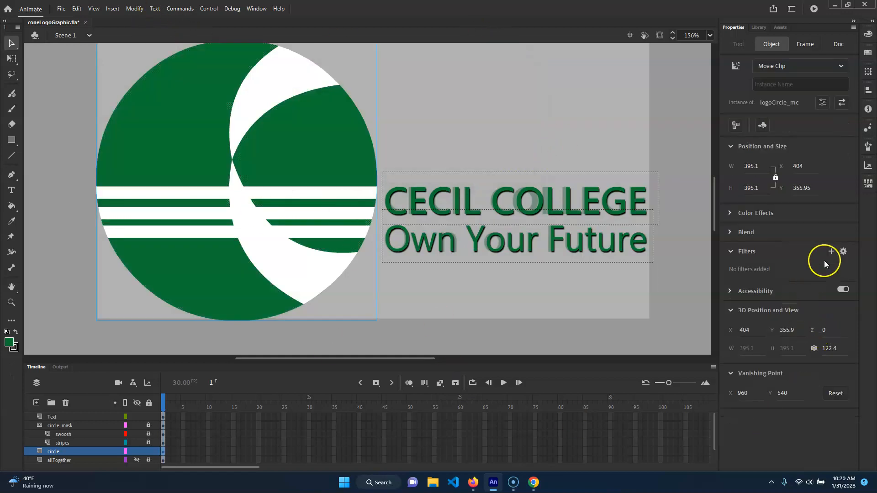
Add a Drop Shadow filter to the logoCircle_mc instance
{"action": "left_click", "coordinate": [185, 278]}
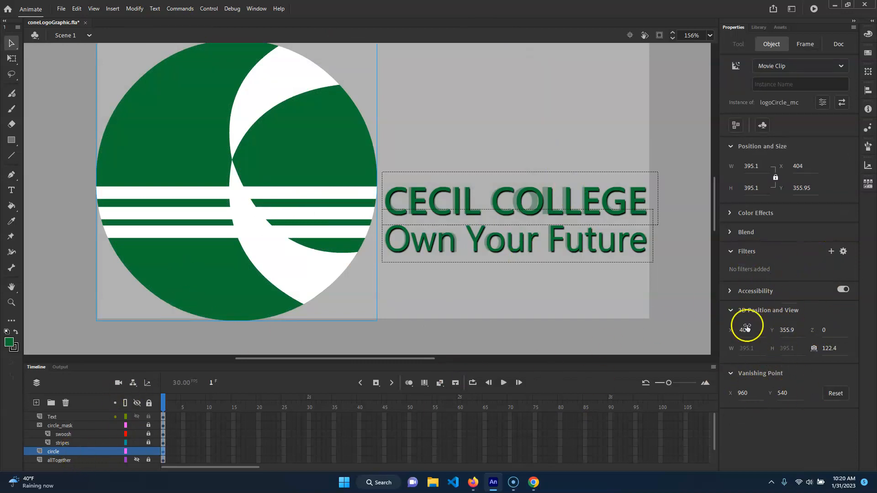
{"action": "left_click", "coordinate": [831, 252]}
{"action": "left_click", "coordinate": [809, 269]}
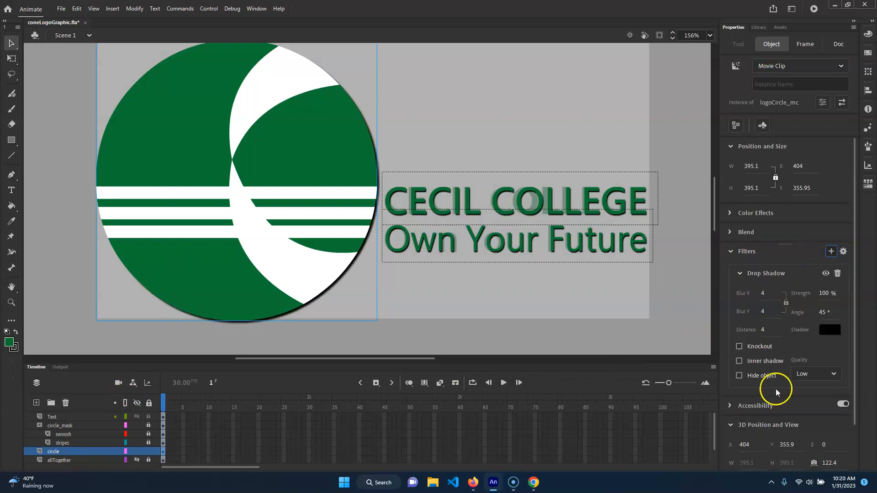
Set the circle's drop shadow to a distance of 2 and an angle of 60°
{"action": "left_click", "coordinate": [772, 337]}
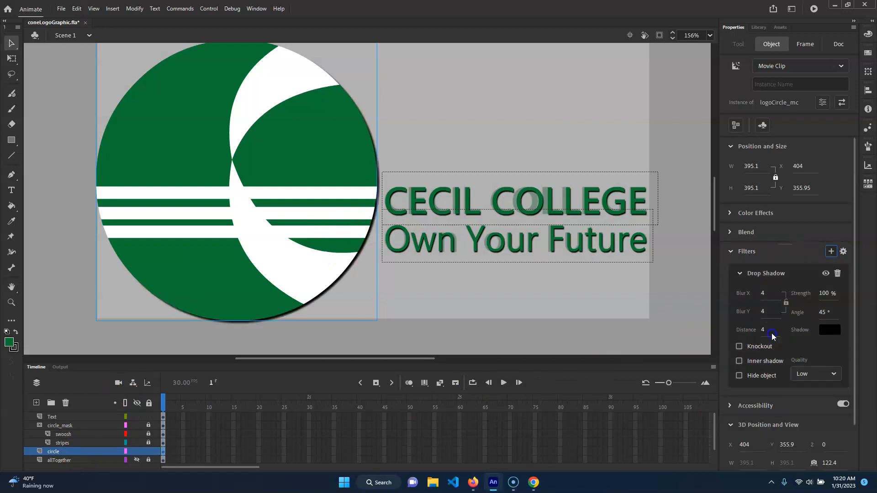
{"action": "type", "text": "2"}
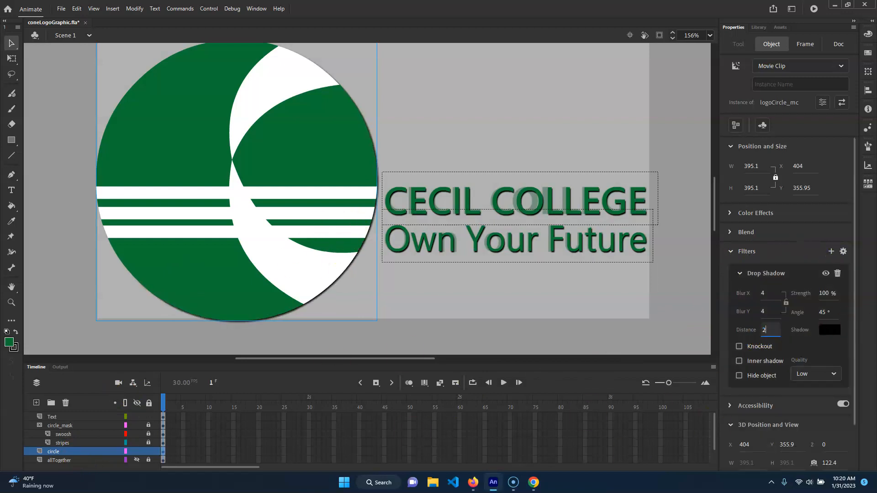
{"action": "left_click", "coordinate": [818, 311]}
{"action": "type", "text": "60"}
{"action": "key", "text": "Return"}
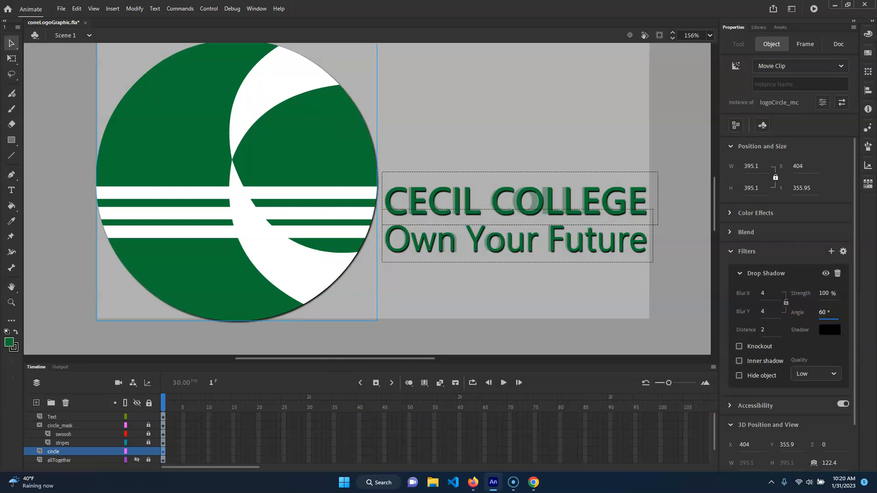
Lower the alpha of the circle's black drop shadow color to make the shadow semi-transparent
{"action": "left_click", "coordinate": [831, 331]}
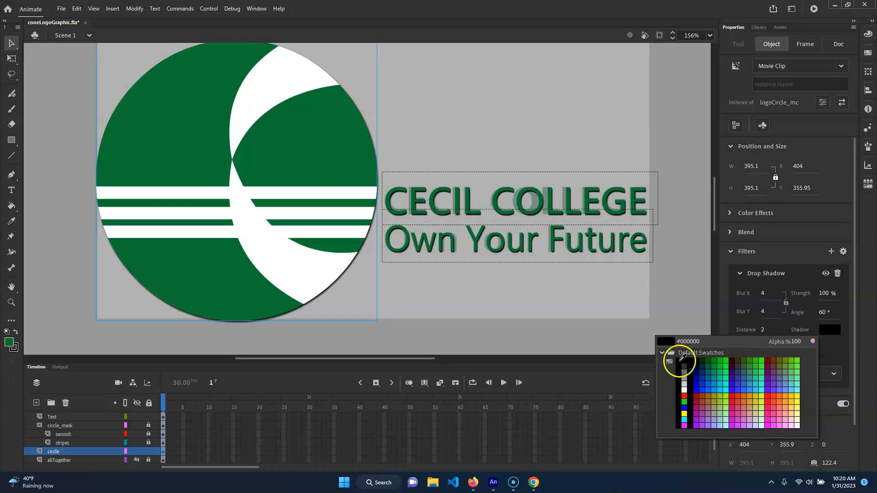
{"action": "left_click", "coordinate": [798, 342]}
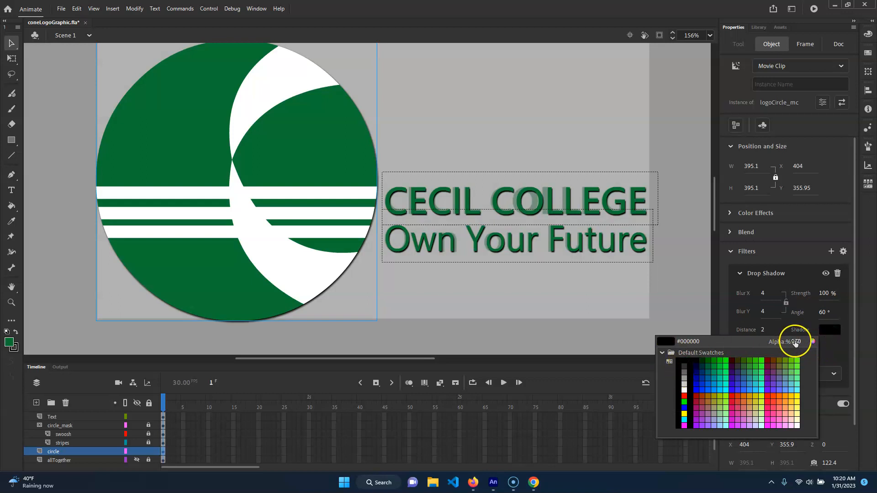
{"action": "left_click", "coordinate": [855, 340]}
{"action": "left_click", "coordinate": [658, 329]}
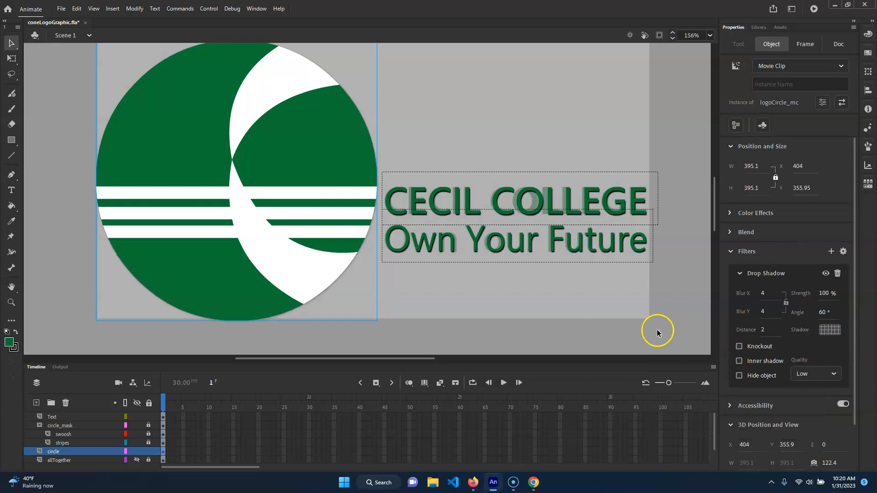
Select both the CECIL COLLEGE and Own Your Future text lines and bring up their Drop Shadow settings
{"action": "left_click", "coordinate": [527, 214]}
{"action": "left_click", "coordinate": [532, 213]}
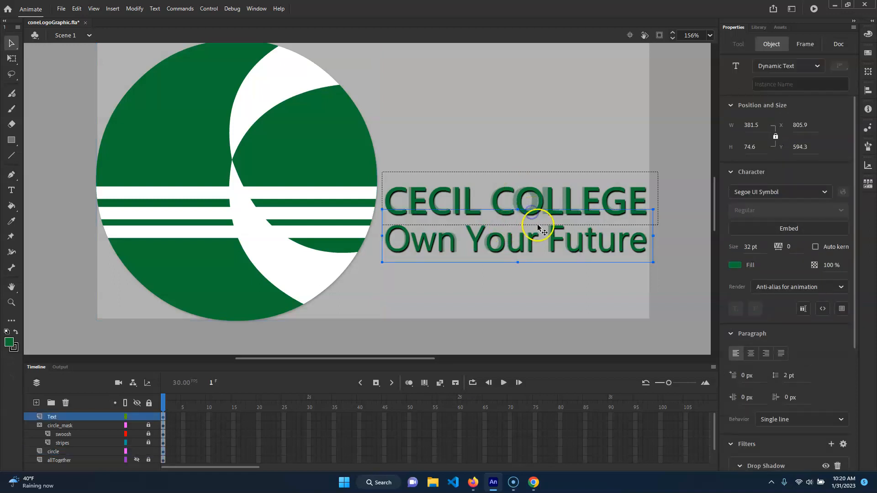
{"action": "scroll", "coordinate": [824, 402], "scroll_direction": "down", "scroll_amount": 2}
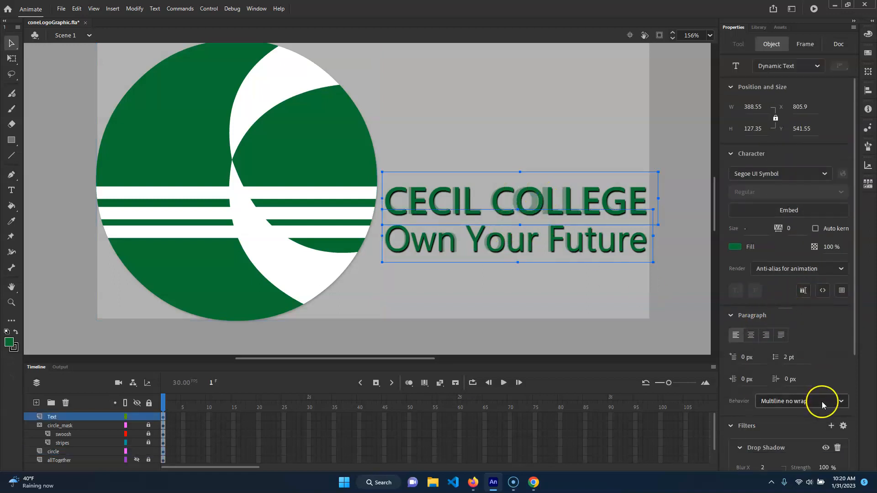